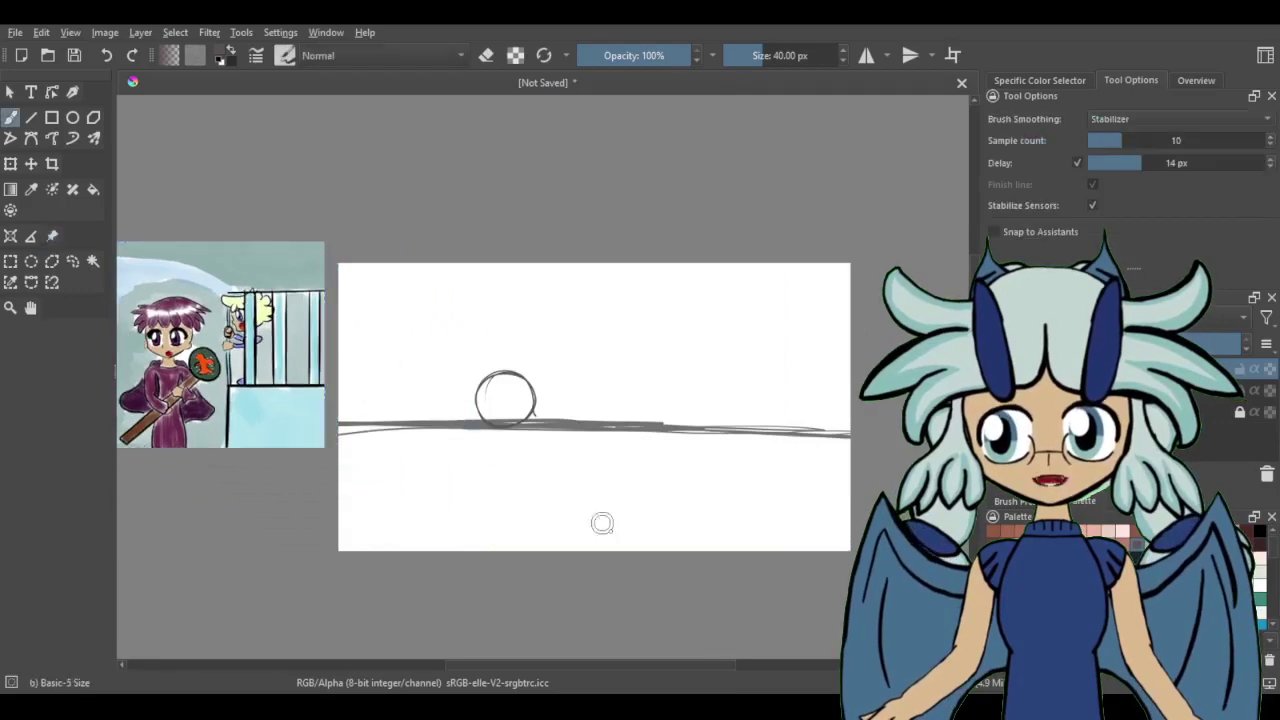
Sketch the first character's nose and chin profile on the head circle, plus a large eye with iris and pupil
scroll(483, 465, "up", 5)
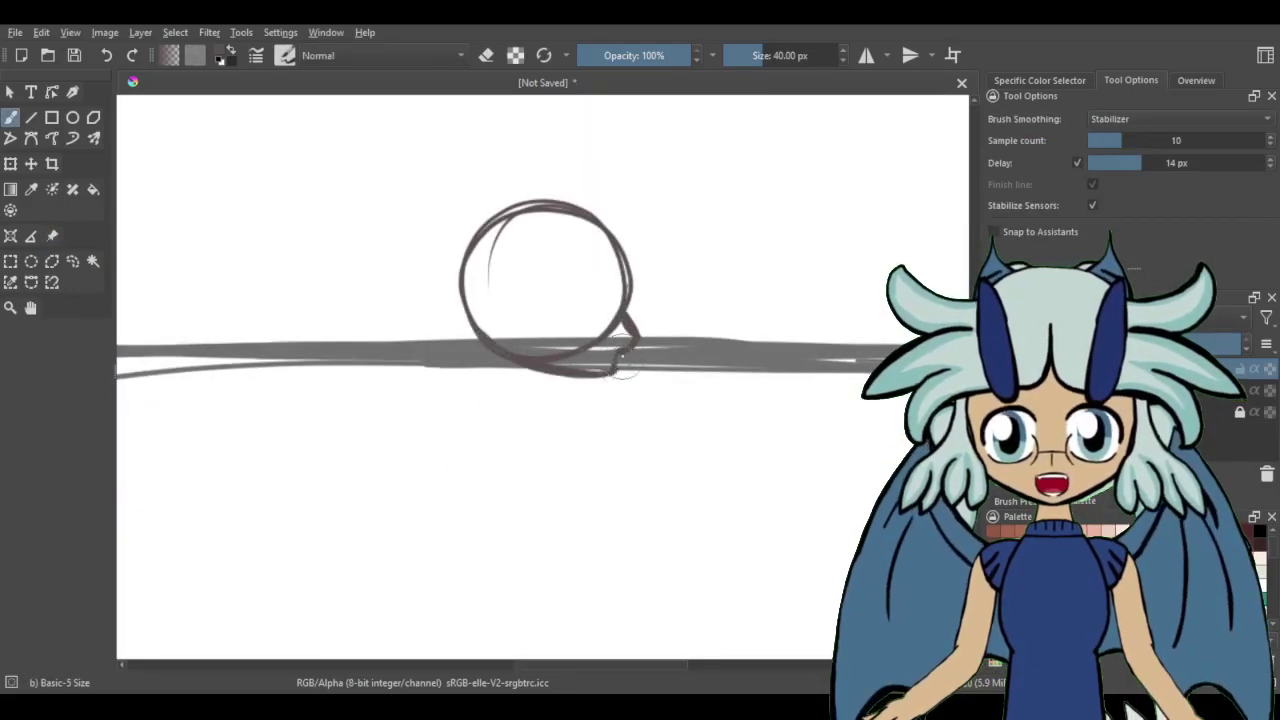
scroll(620, 362, "up", 3)
left_click_drag(625, 258, 588, 240)
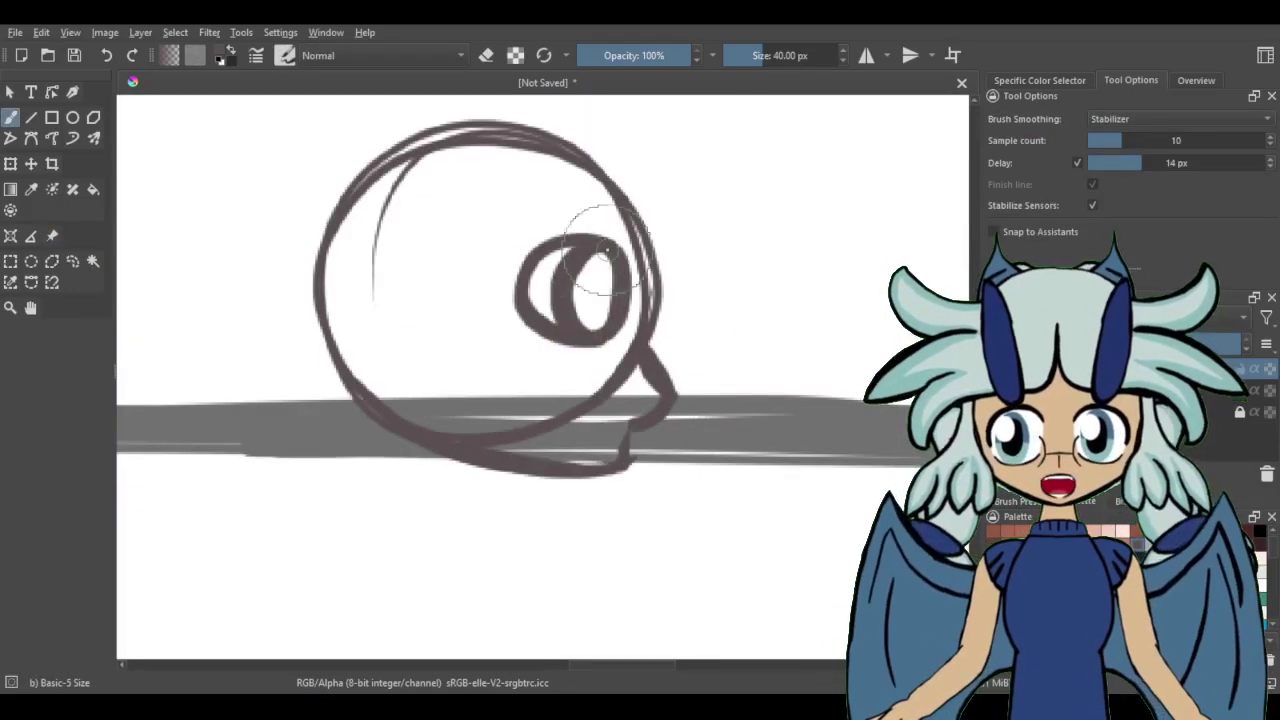
scroll(605, 250, "up", 2)
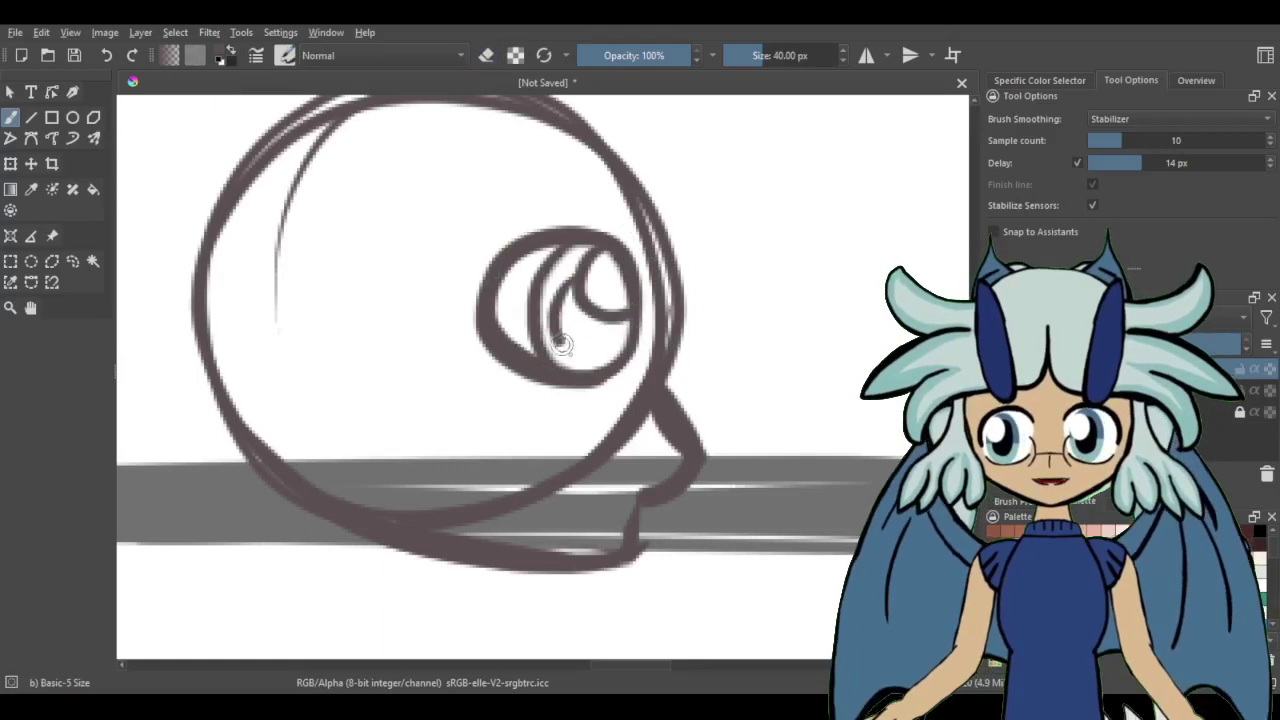
scroll(555, 547, "down", 4)
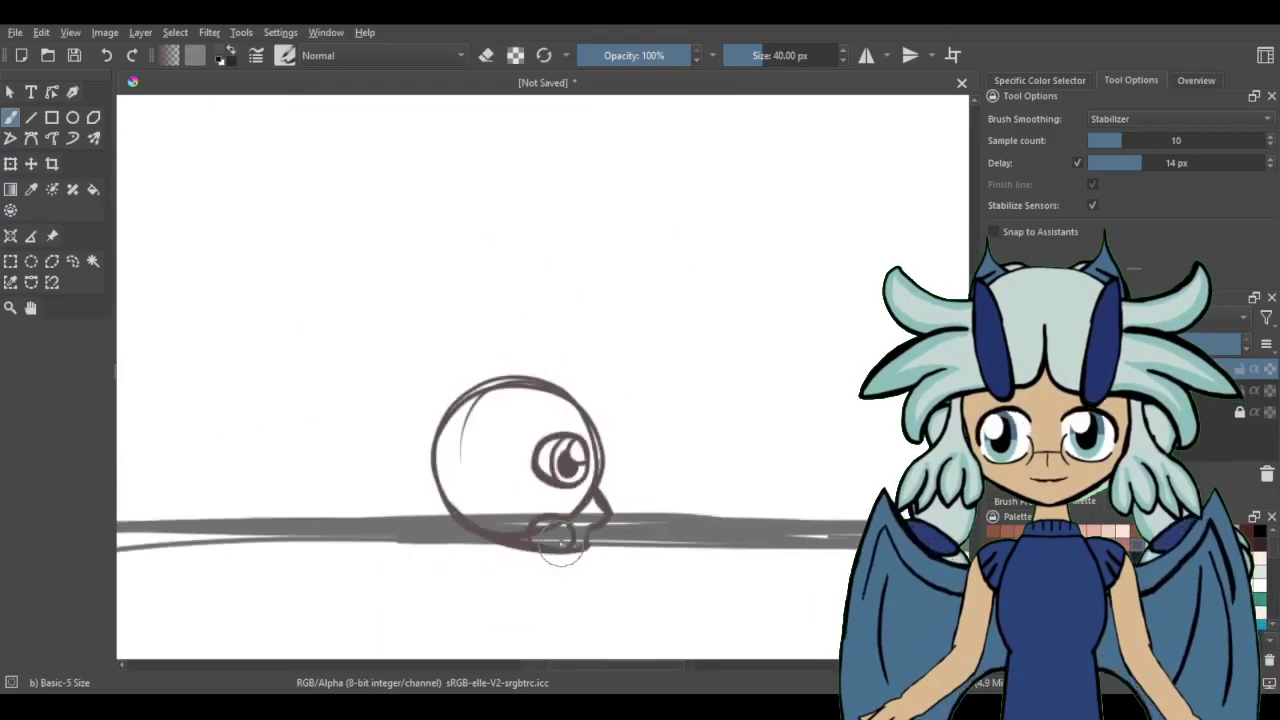
Sketch a fringe, a side lock and spiky back hair around the first character's head
mouse_move(541, 401)
left_mouse_down()
mouse_move(609, 311)
mouse_move(585, 455)
left_mouse_up()
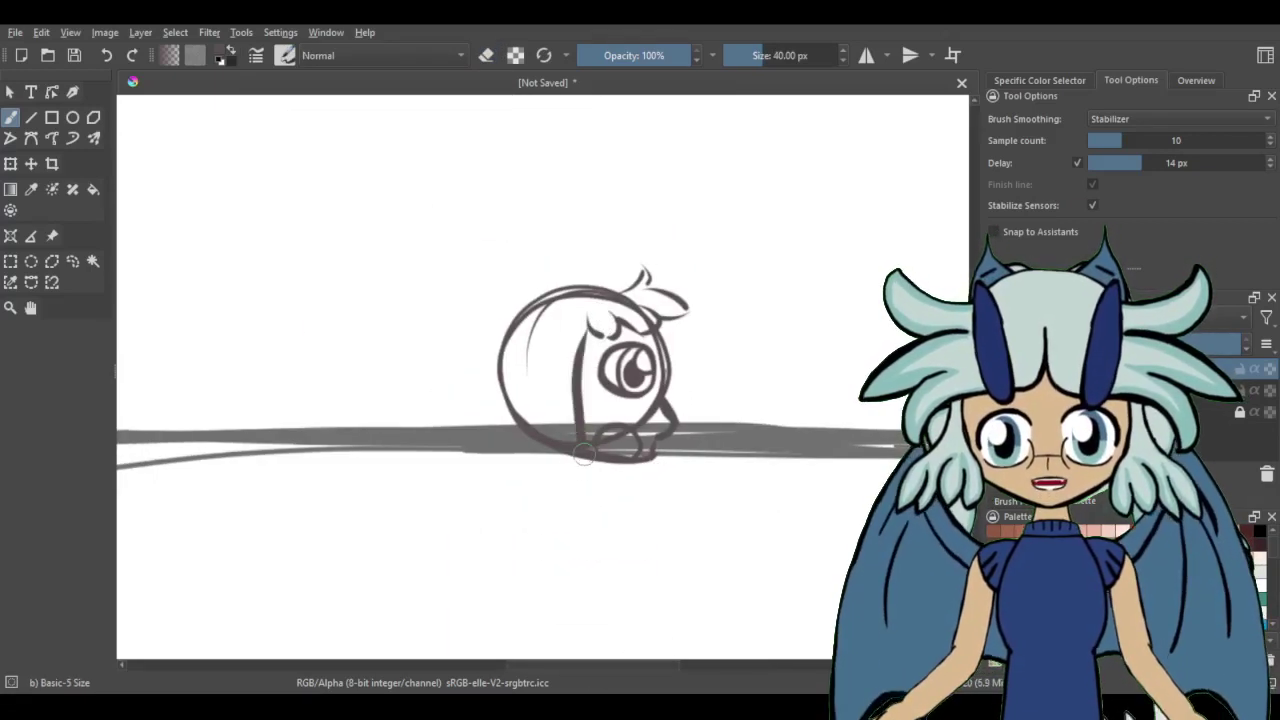
scroll(585, 456, "down", 3)
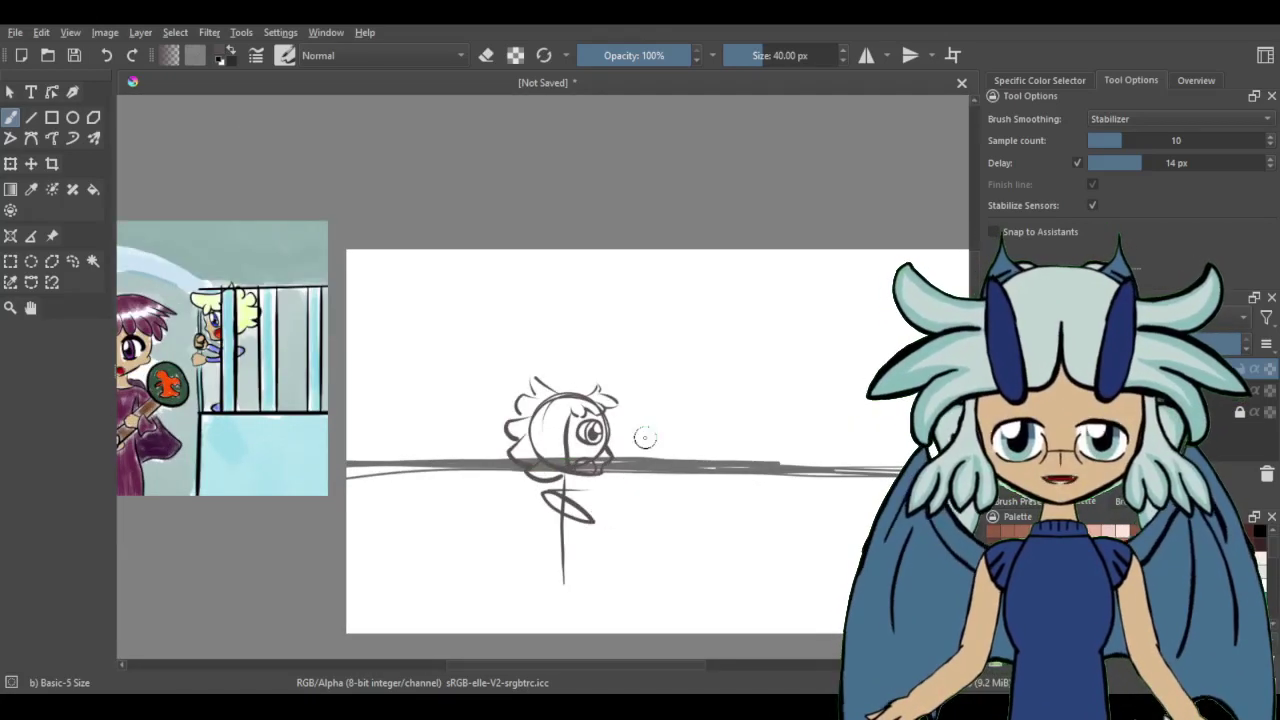
Sketch the first character's bent arm and a hand gripping a tall upright plank in front of the face
left_click_drag(622, 535, 632, 462)
scroll(632, 462, "up", 3)
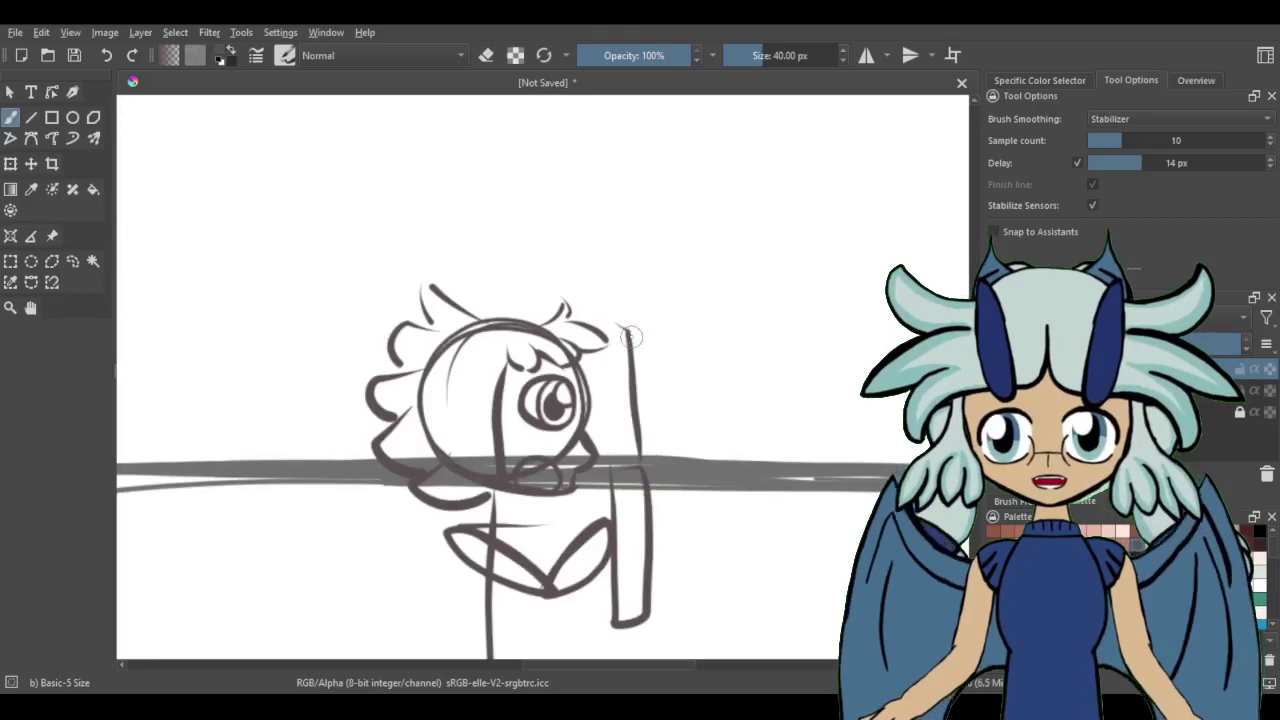
scroll(593, 520, "up", 3)
mouse_move(592, 345)
left_mouse_down()
mouse_move(715, 485)
mouse_move(625, 550)
left_mouse_up()
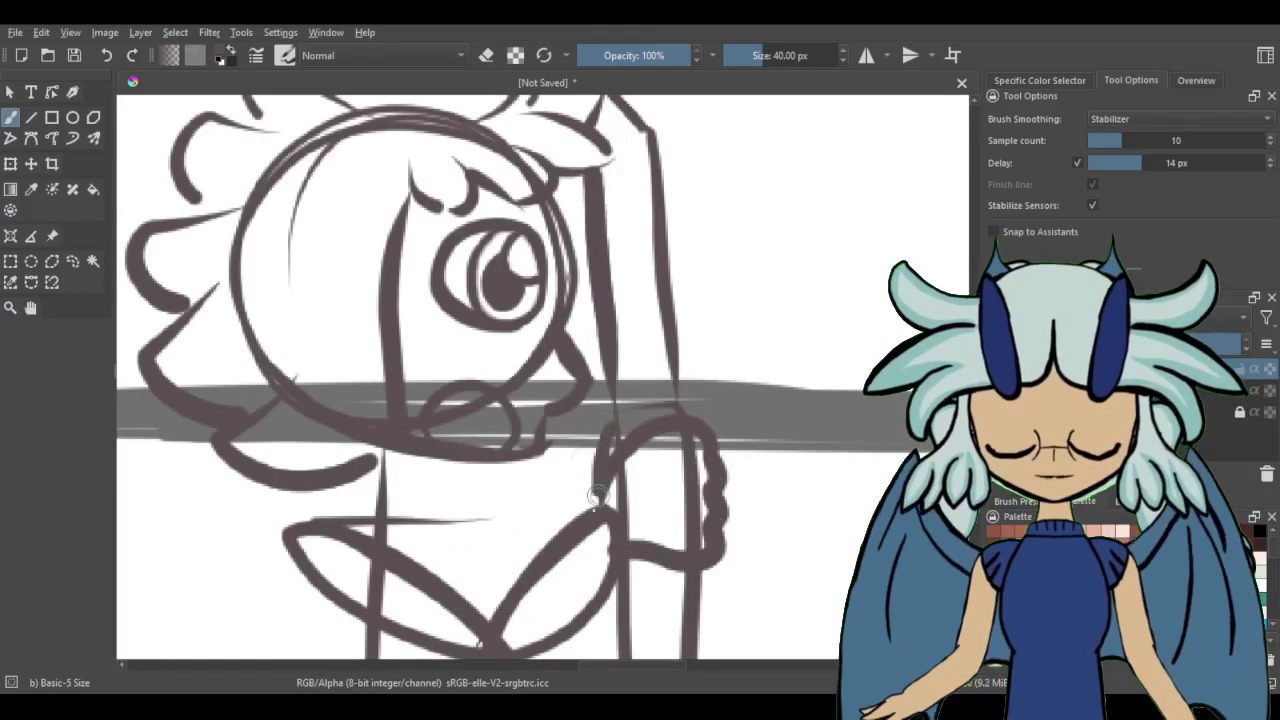
key("e")
key("e")
Sketch the first character's torso, short sleeve, legs and shoe below the head
scroll(624, 452, "down", 5)
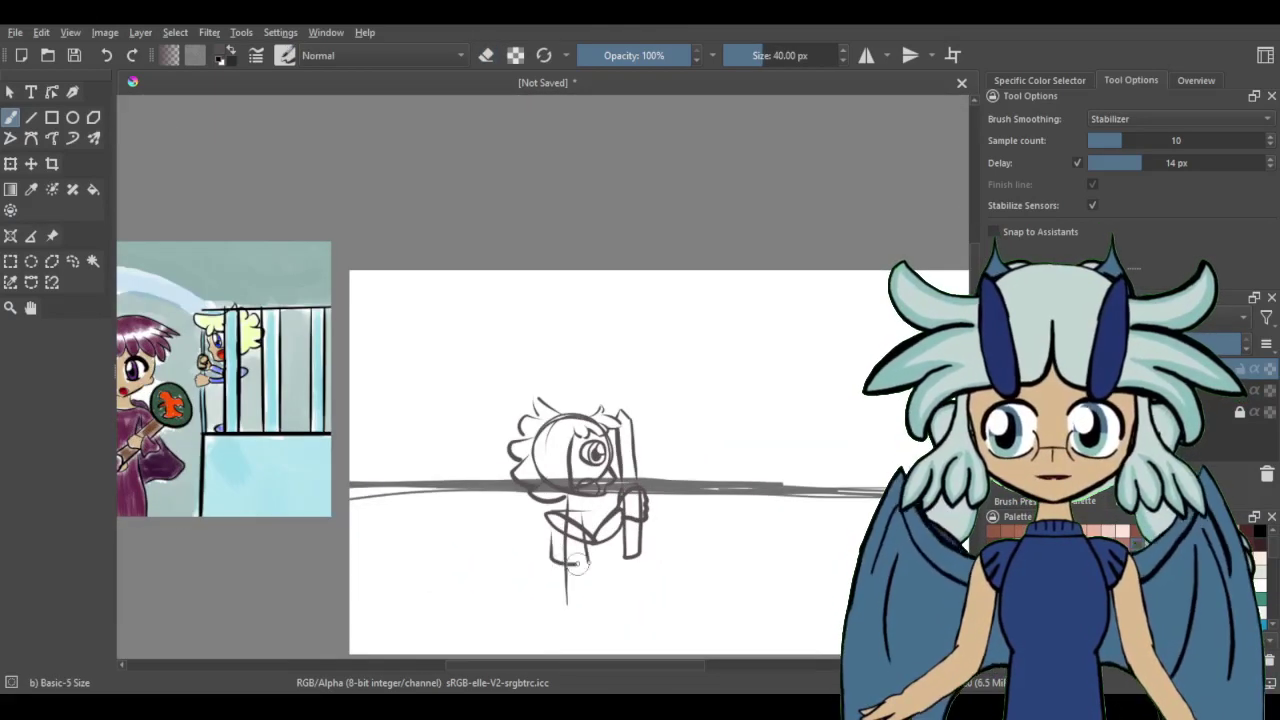
scroll(556, 526, "up", 5)
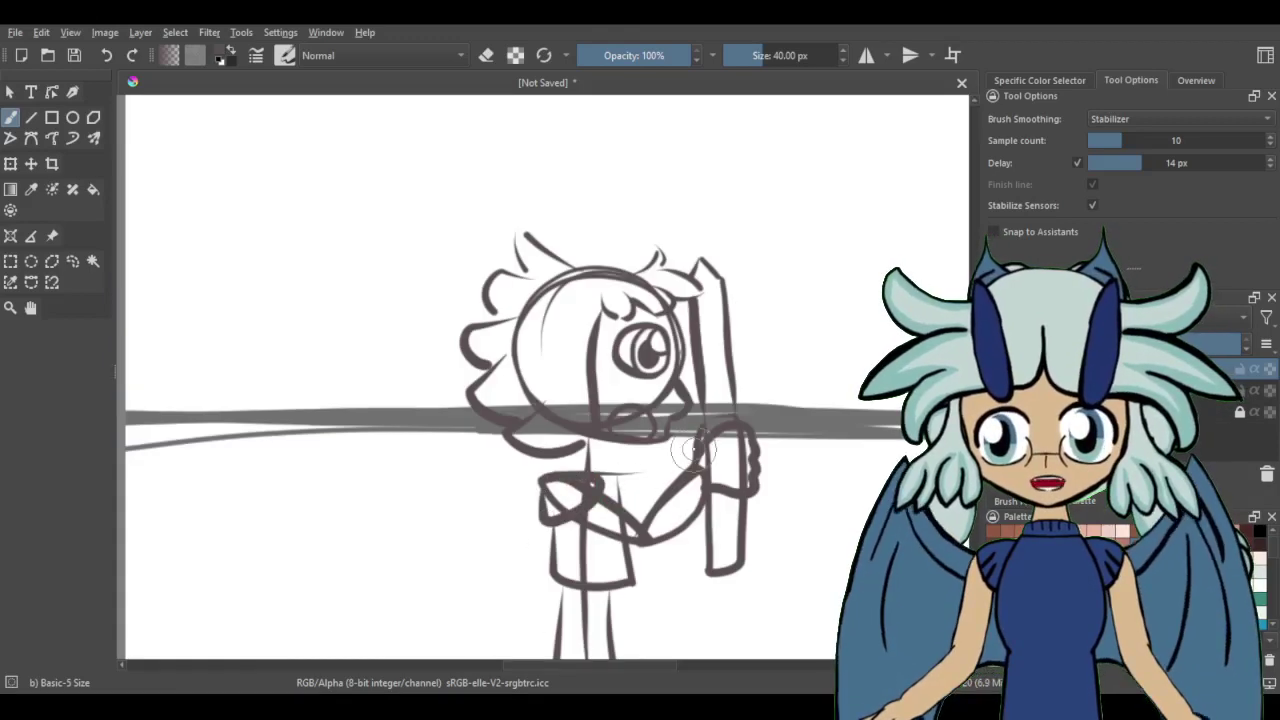
scroll(704, 510, "down", 5)
scroll(710, 515, "up", 5)
scroll(720, 530, "down", 5)
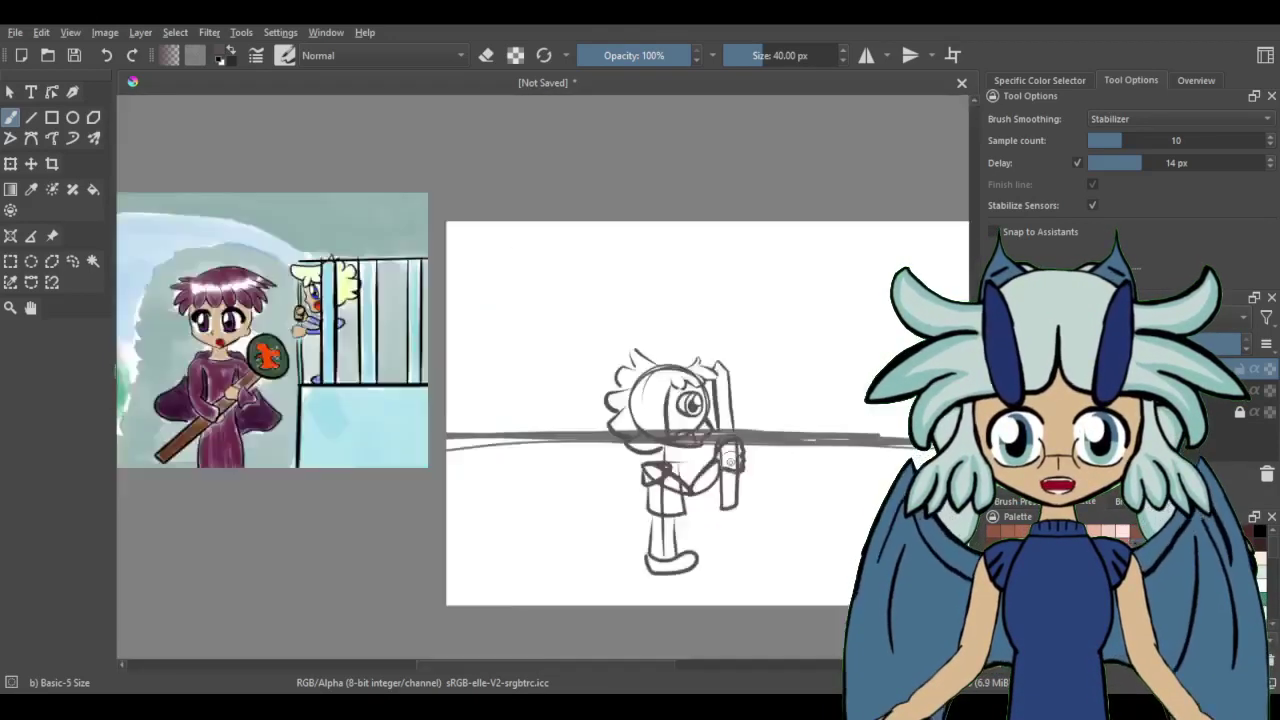
Sketch a second character's head in light grey on the canvas's upper right, with a jaw and facial guidelines
scroll(620, 365, "right", 3)
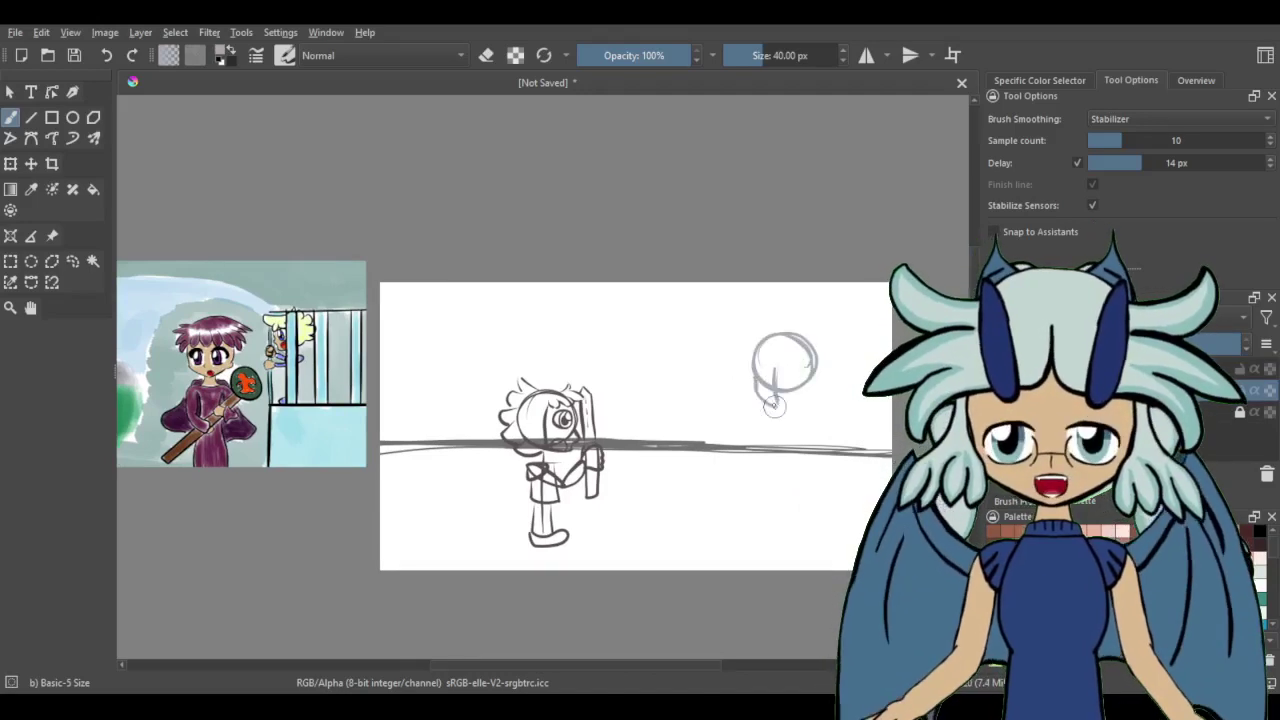
scroll(799, 386, "up", 10)
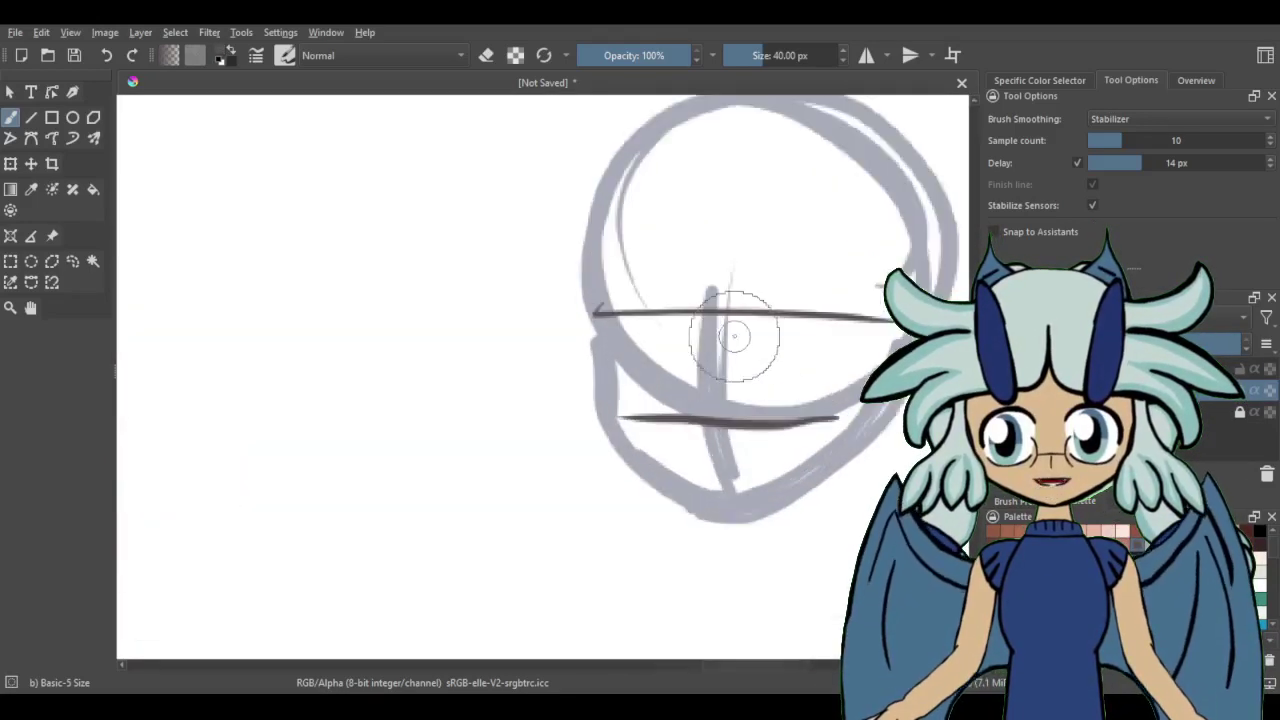
Sketch the second character's face with two small oval eyes, a nose mark and an open mouth, removing the first larger eyes
left_click_drag(632, 360, 760, 380)
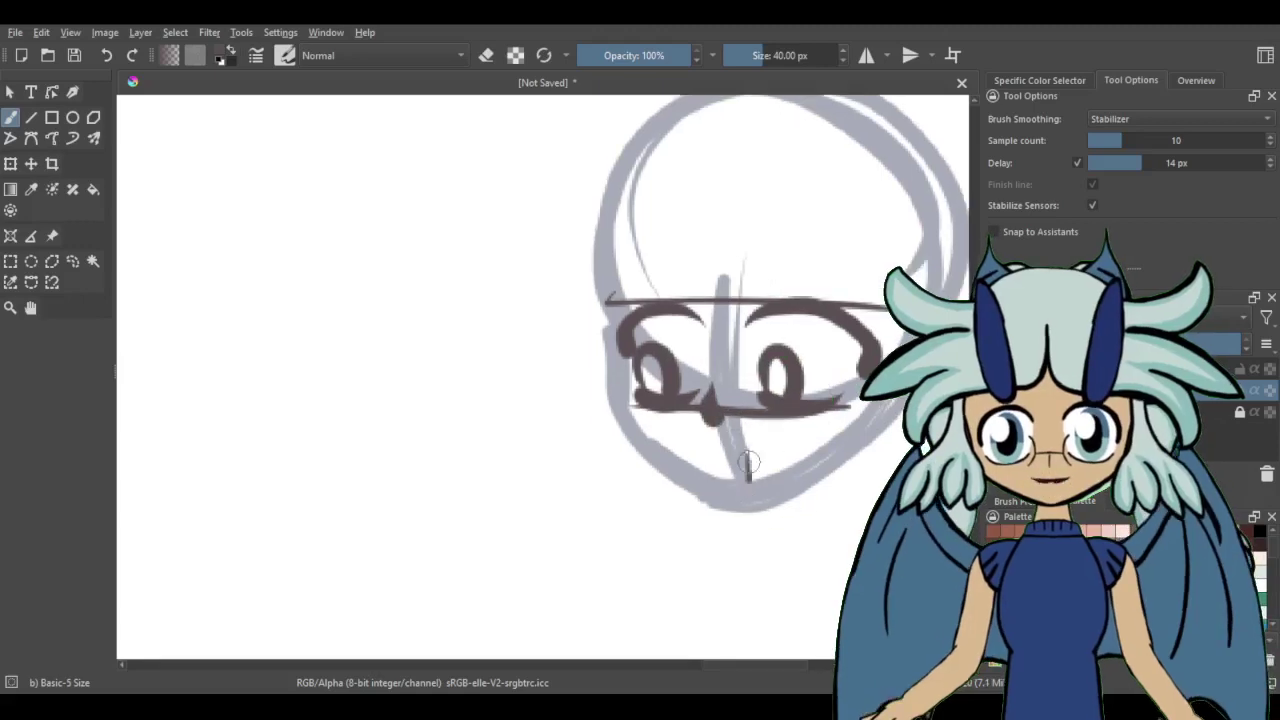
key("ctrl+z")
mouse_move(655, 365)
left_mouse_down()
mouse_move(802, 352)
mouse_move(656, 395)
left_mouse_up()
key("e")
left_click_drag(750, 340, 748, 370)
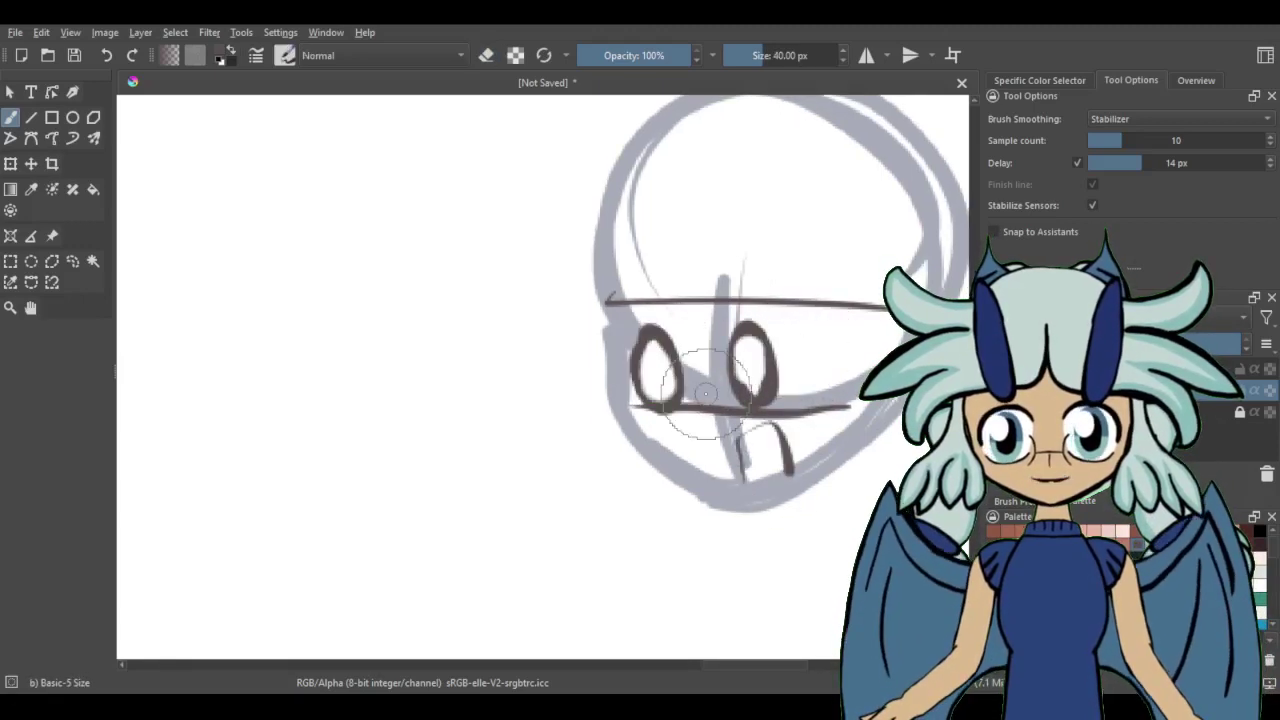
Sketch a jagged fringe across the second character's forehead
scroll(705, 393, "down", 5)
left_click_drag(668, 340, 657, 373)
scroll(778, 328, "down", 3)
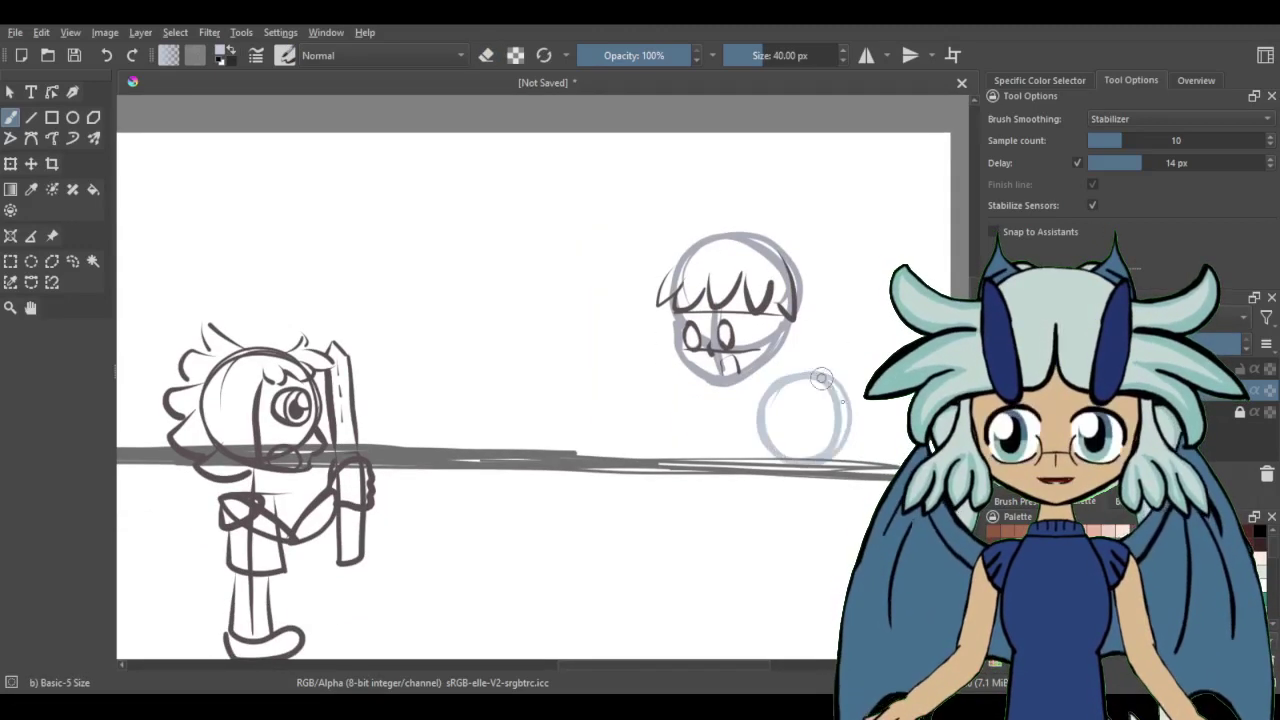
Sketch a light blue horse under the second character, with a round head, muzzle, oval body and four legs
left_click_drag(705, 480, 693, 625)
left_click_drag(730, 480, 722, 645)
left_click_drag(745, 485, 738, 635)
left_click_drag(780, 625, 766, 480)
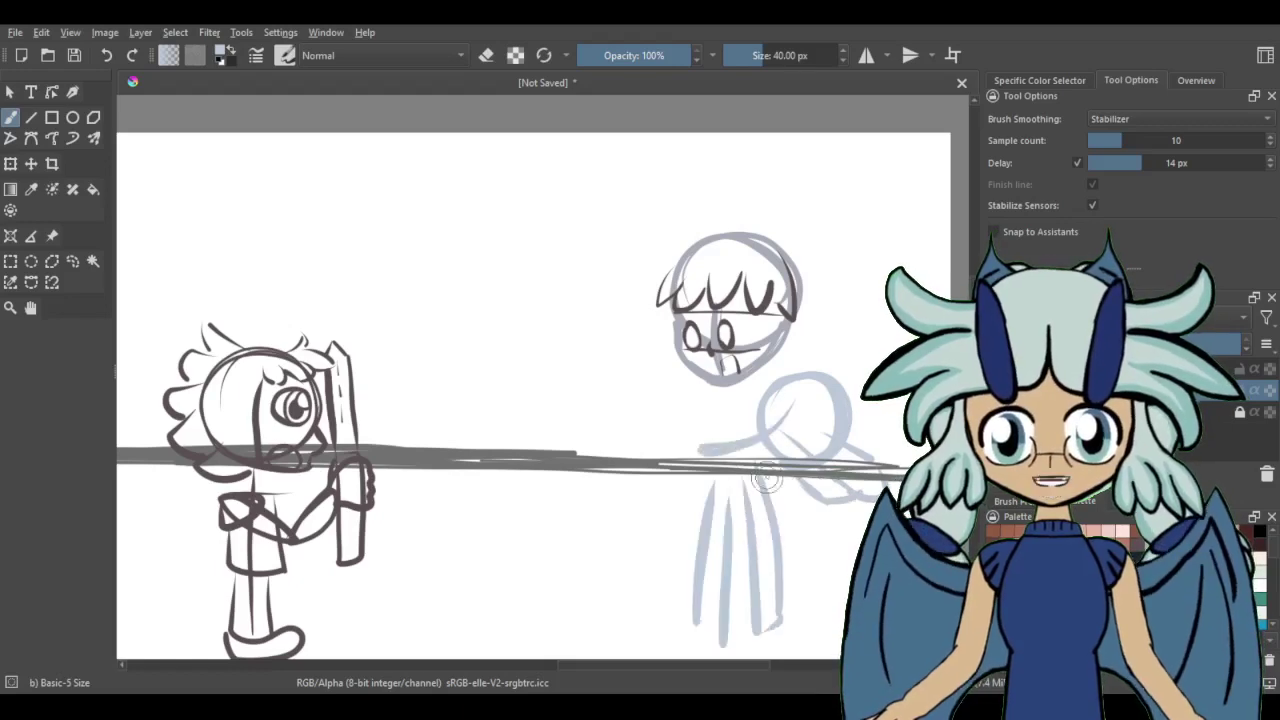
scroll(676, 489, "down", 2)
scroll(720, 362, "up", 4)
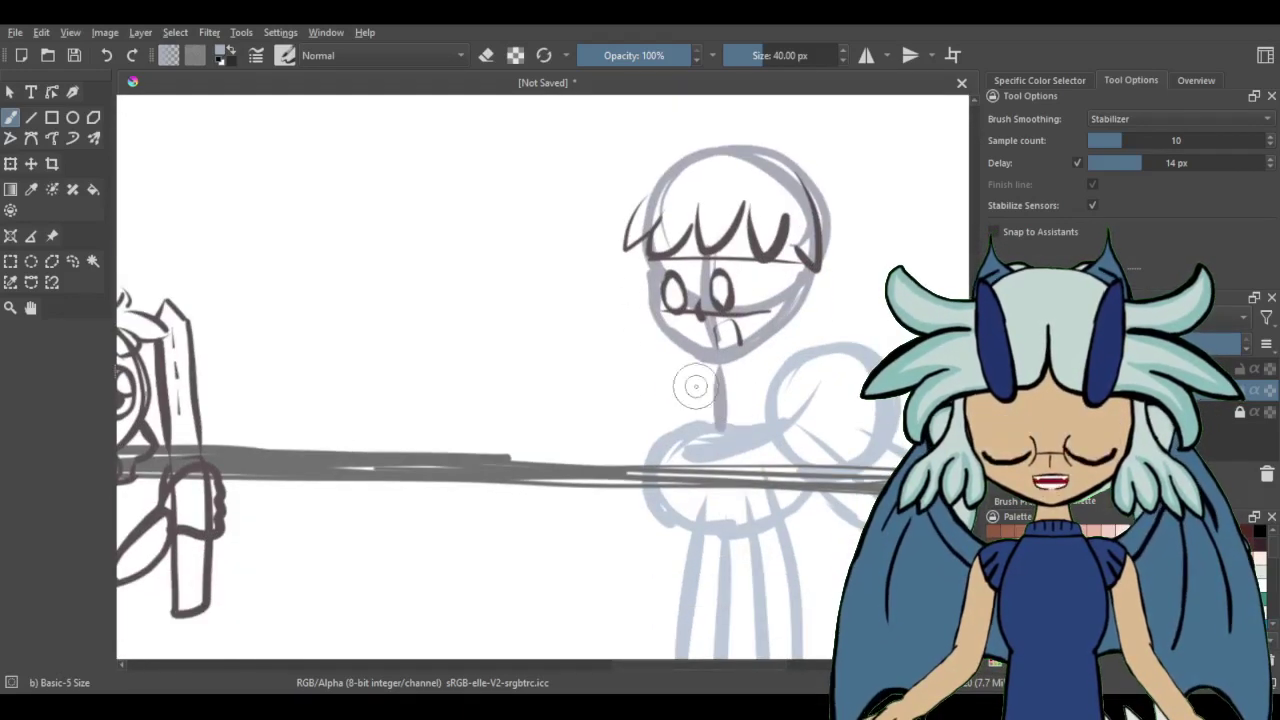
Add the horse's eye, nostril and ear, and sketch the rider's neck, shoulders and arms above its back
key("ctrl+z")
scroll(717, 600, "down", 2)
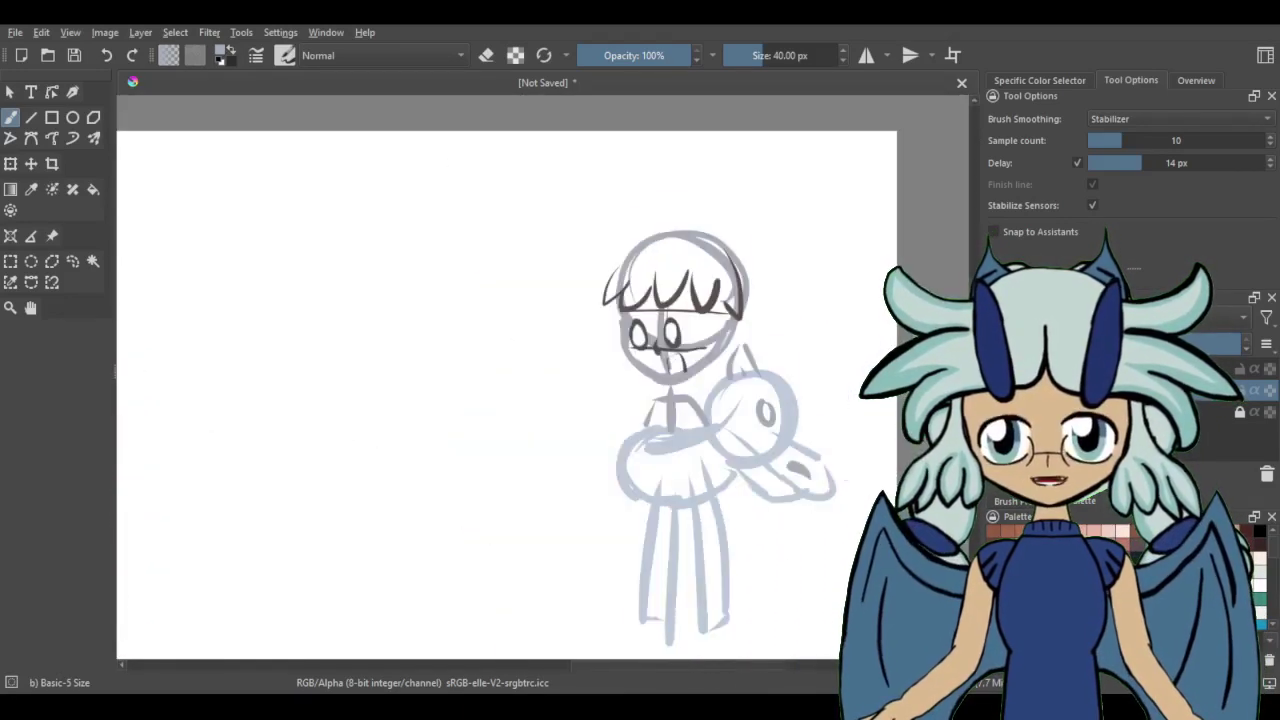
scroll(720, 450, "up", 2)
scroll(720, 400, "down", 2)
scroll(737, 242, "up", 2)
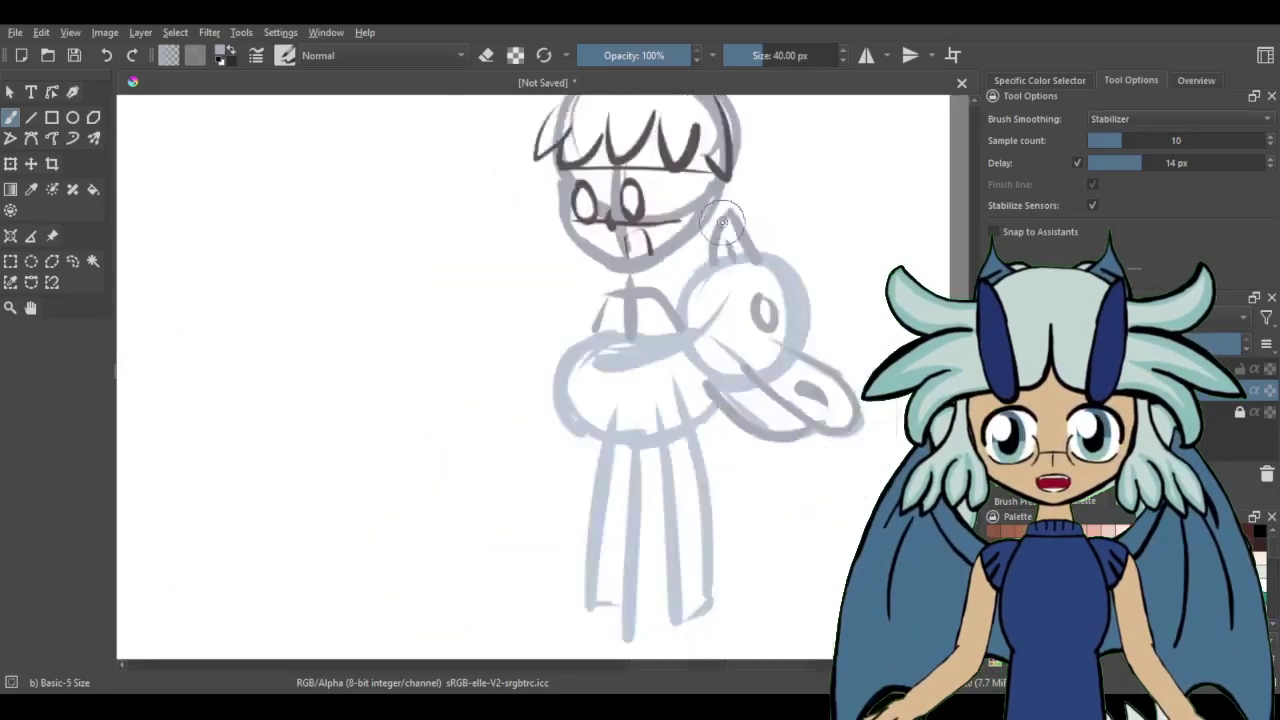
scroll(690, 270, "down", 2)
scroll(646, 300, "up", 3)
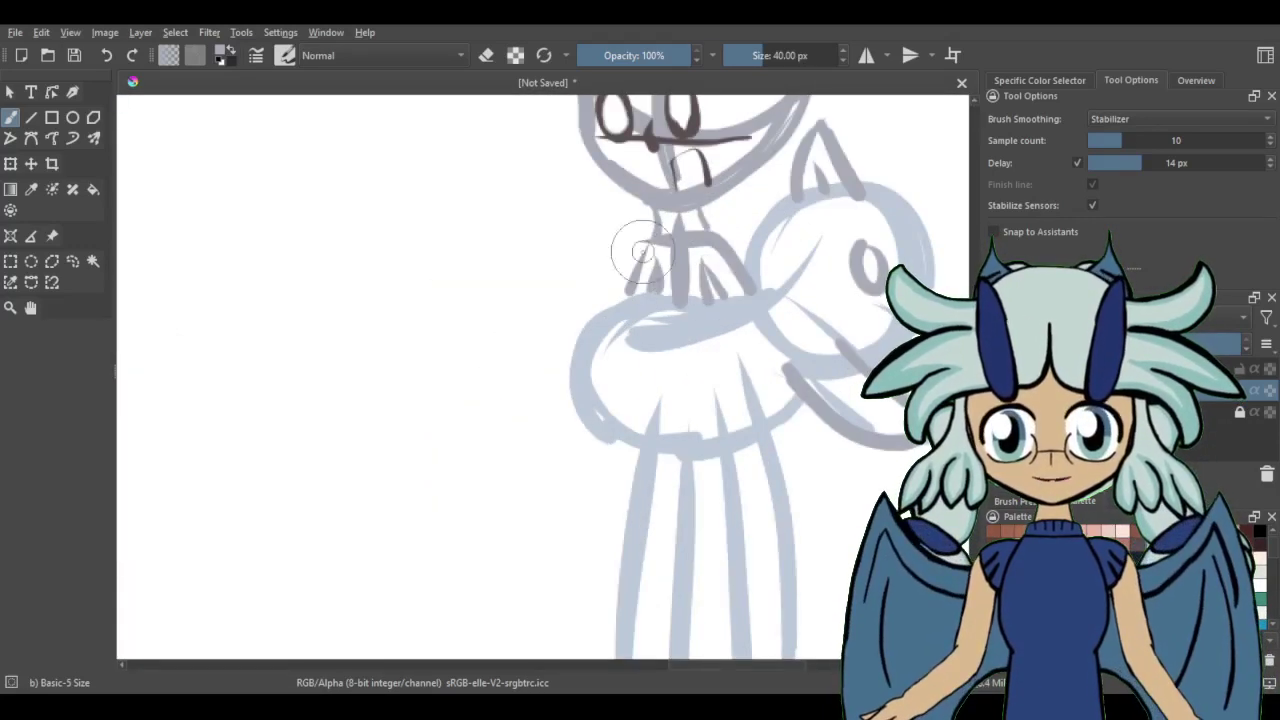
Sketch two horizontal background lines across the full canvas above the thick horizon line on a separate layer
scroll(642, 252, "down", 3)
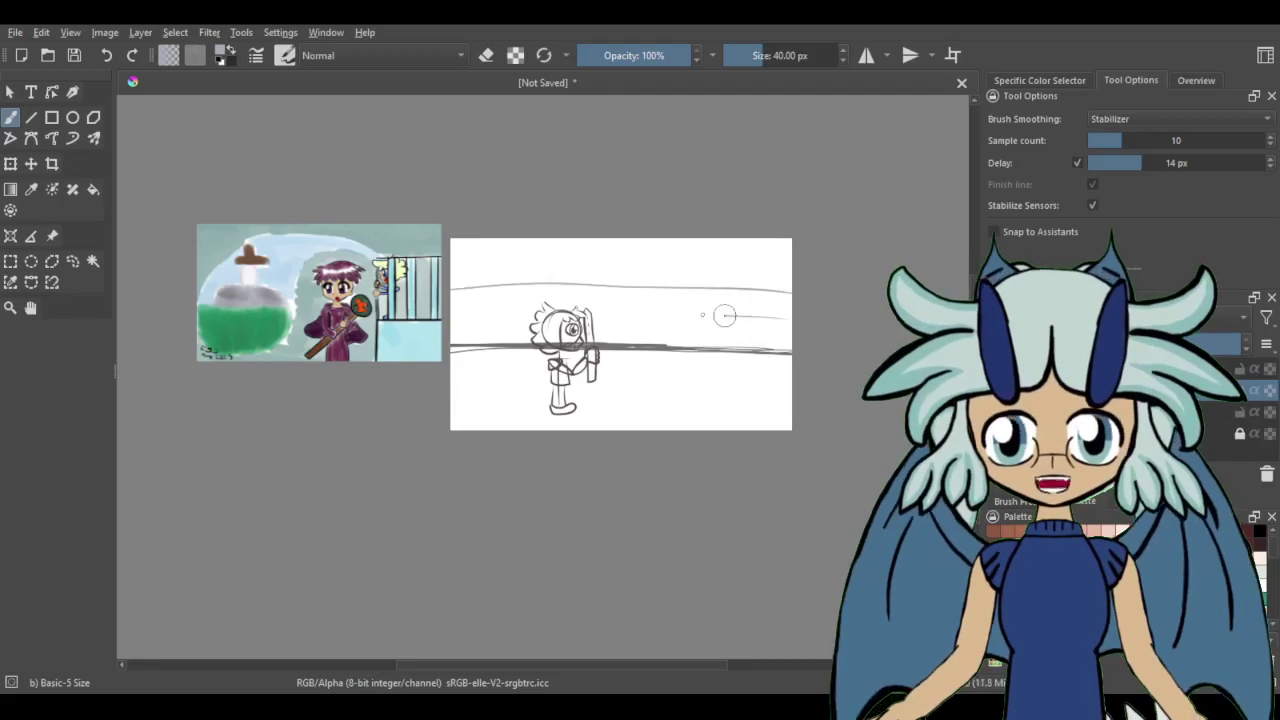
left_click_drag(725, 315, 452, 317)
Paint a blue sky and two brown bands below it using Bristles-3 Large Smooth at 110 px
left_click_drag(613, 666, 601, 669)
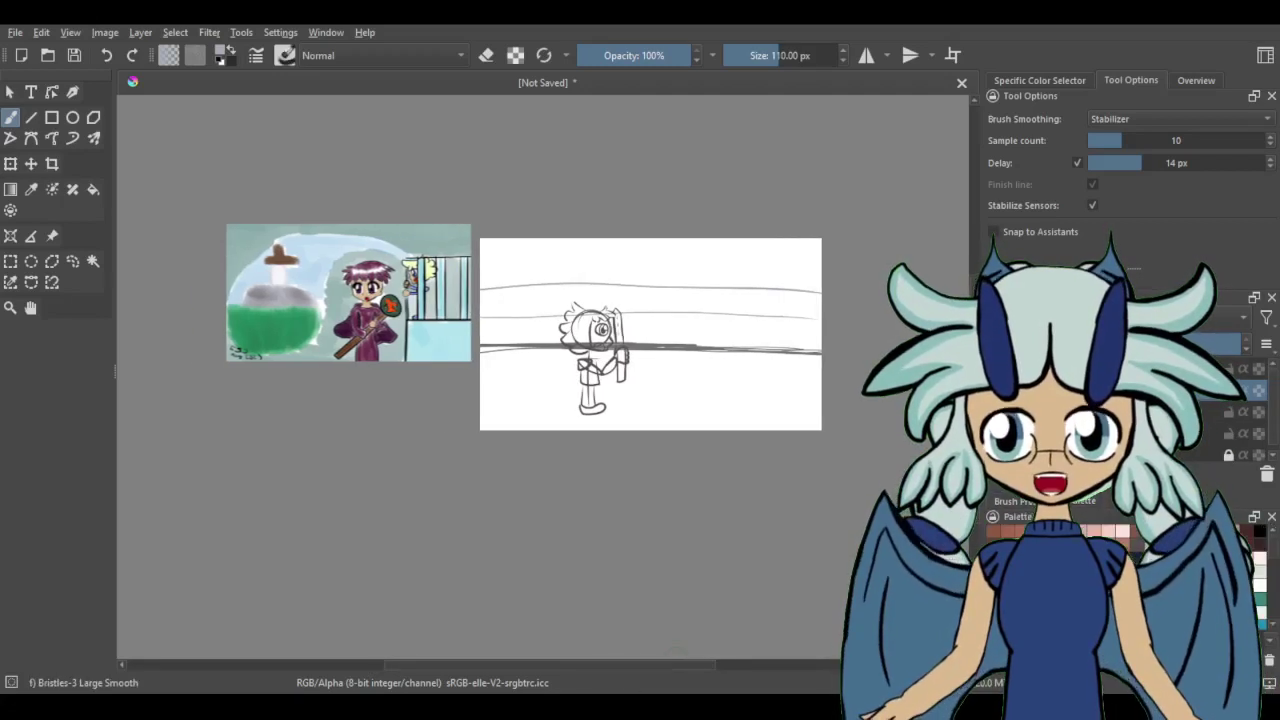
mouse_move(800, 252)
left_mouse_down()
mouse_move(555, 275)
mouse_move(728, 237)
mouse_move(707, 265)
mouse_move(570, 270)
left_mouse_up()
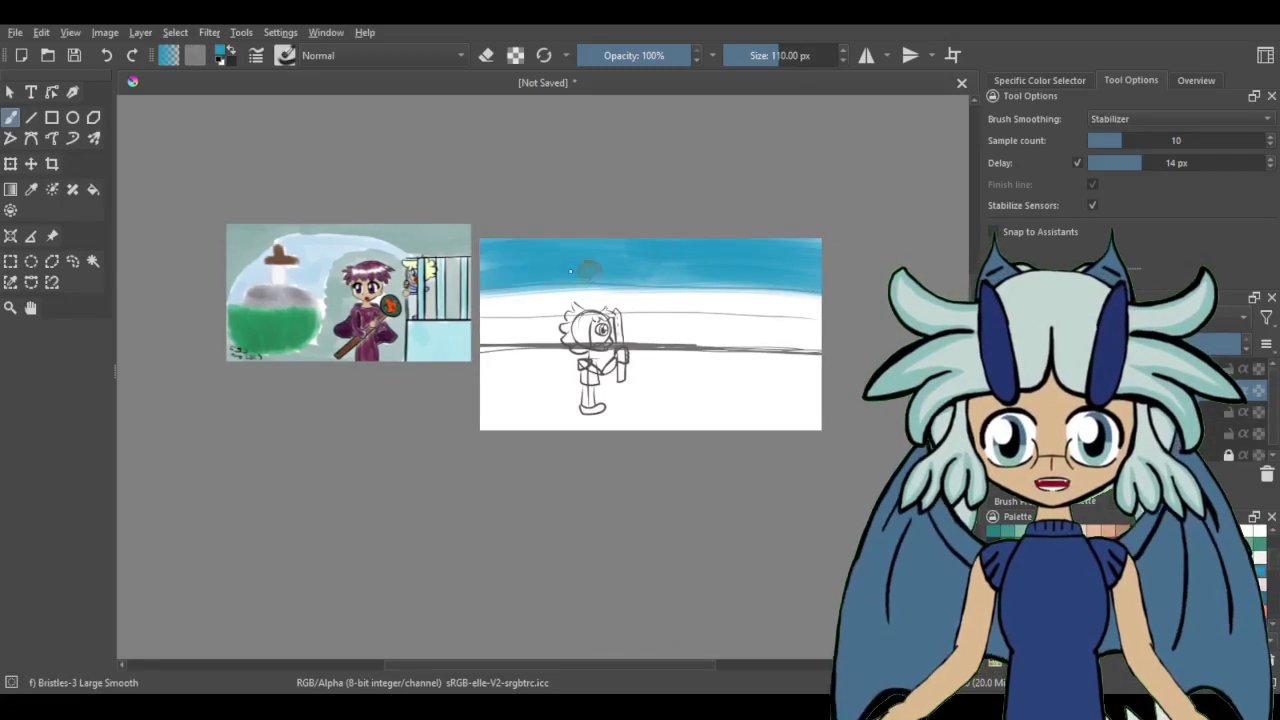
left_click(1118, 530)
mouse_move(810, 290)
left_mouse_down()
mouse_move(490, 300)
mouse_move(810, 305)
mouse_move(817, 341)
mouse_move(485, 325)
left_mouse_up()
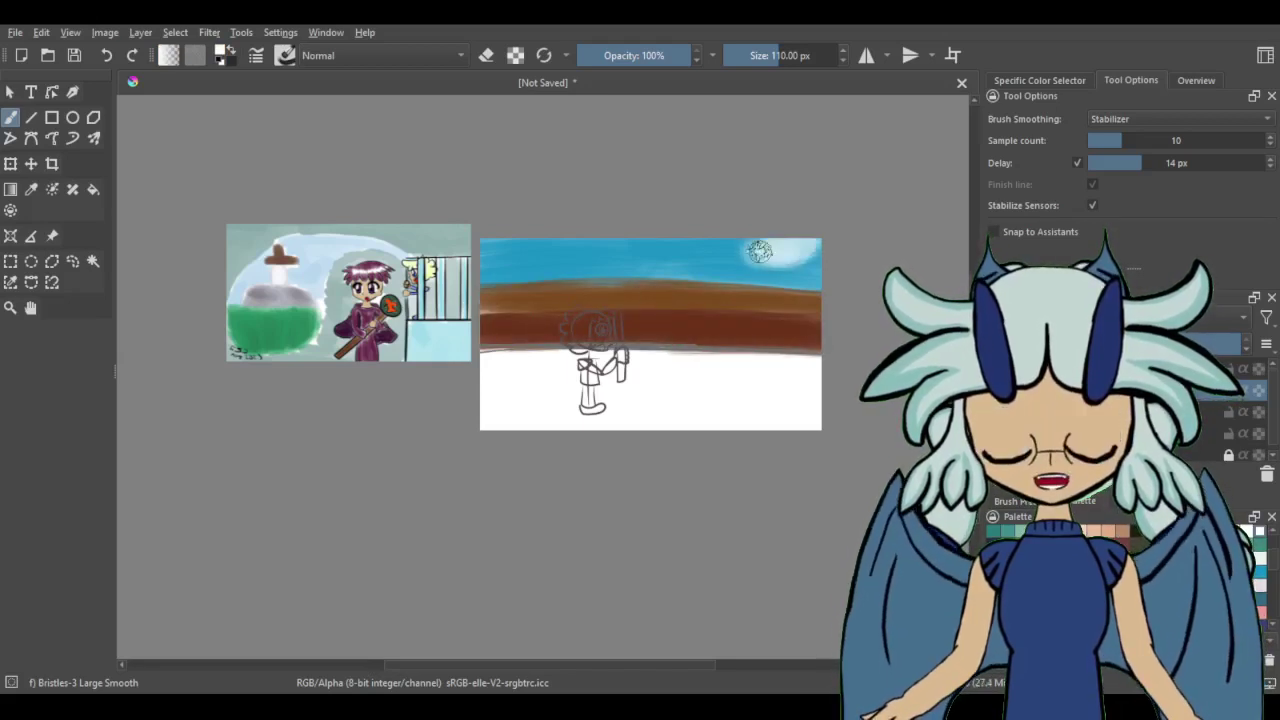
Paint a soft white cloud at the sky's right end and choose the Blender Textured Soft brush
left_click_drag(760, 251, 785, 250)
left_click(1015, 500)
left_click(1010, 545)
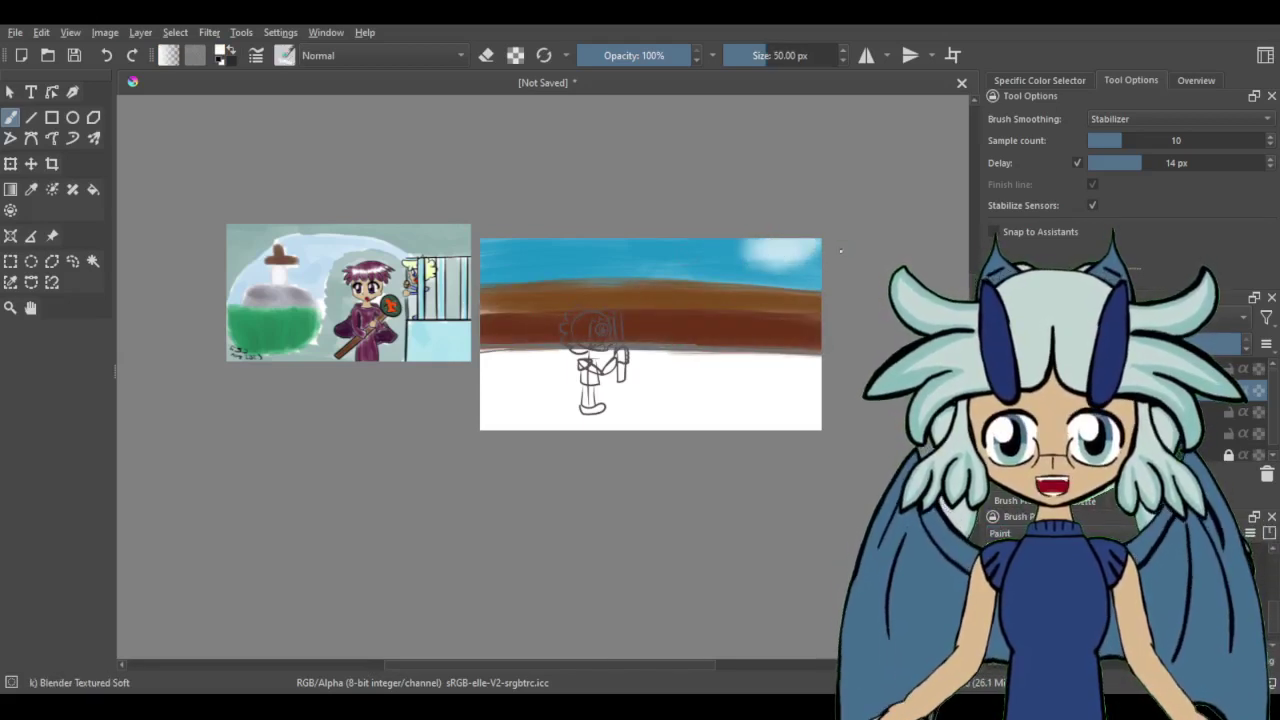
Paint the ground tan with Bristles-3 Large Smooth at 110 px and add green over it
key("slash")
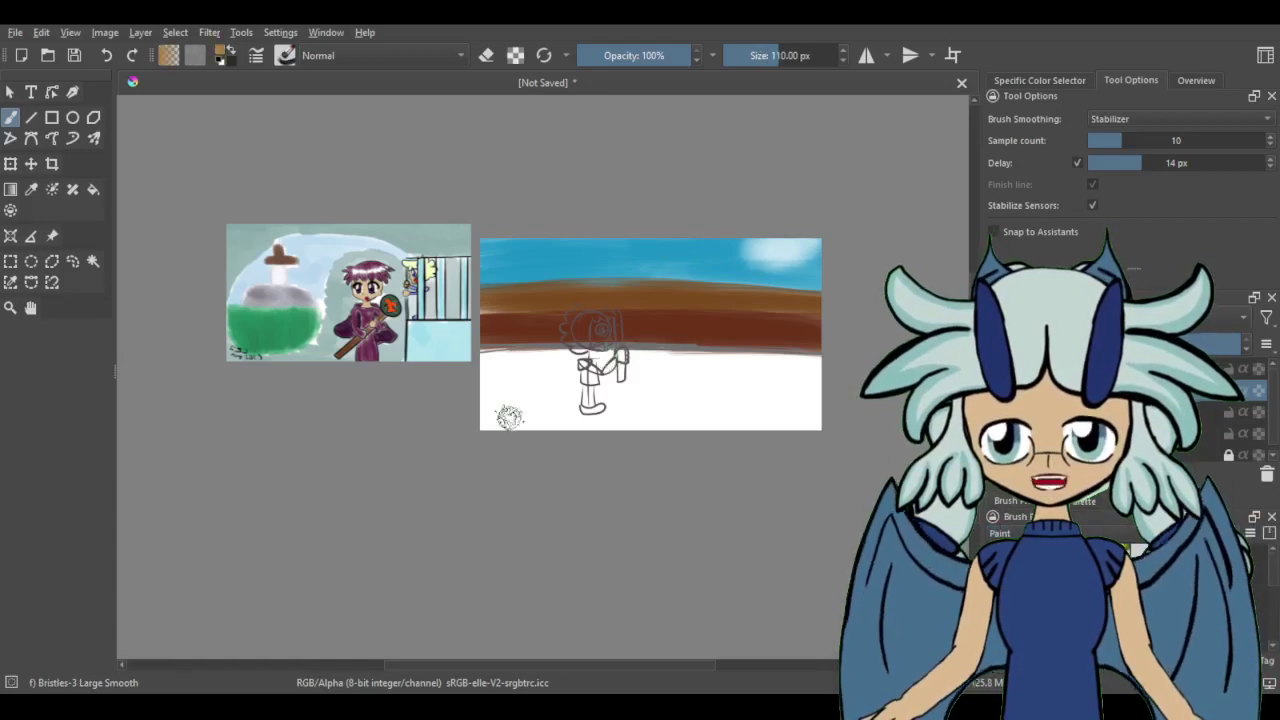
mouse_move(509, 416)
left_mouse_down()
mouse_move(479, 360)
mouse_move(604, 353)
mouse_move(836, 418)
mouse_move(485, 415)
mouse_move(477, 377)
mouse_move(419, 403)
left_mouse_up()
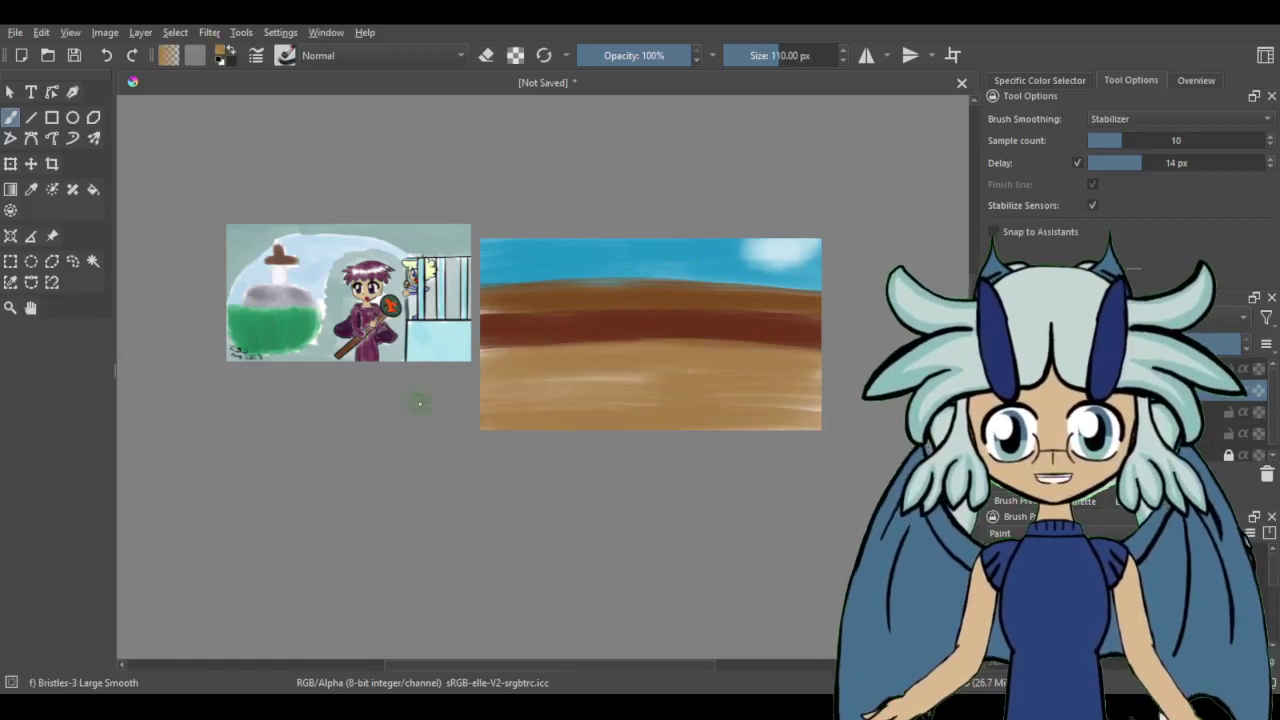
left_click(1110, 500)
left_click(1000, 530)
mouse_move(800, 360)
left_mouse_down()
mouse_move(560, 365)
mouse_move(461, 427)
left_mouse_up()
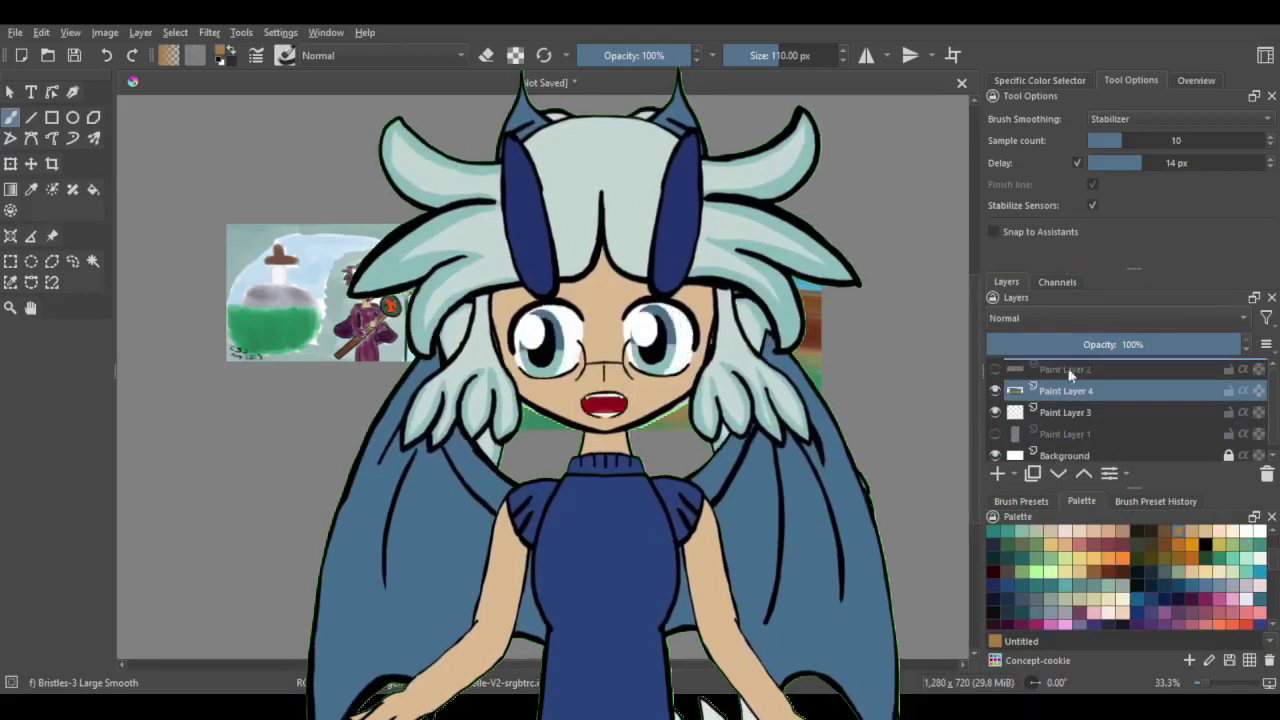
Show the first character's sketch without the painted background and prepare a new line art layer with a black Basic-5 Size brush
left_click(994, 369)
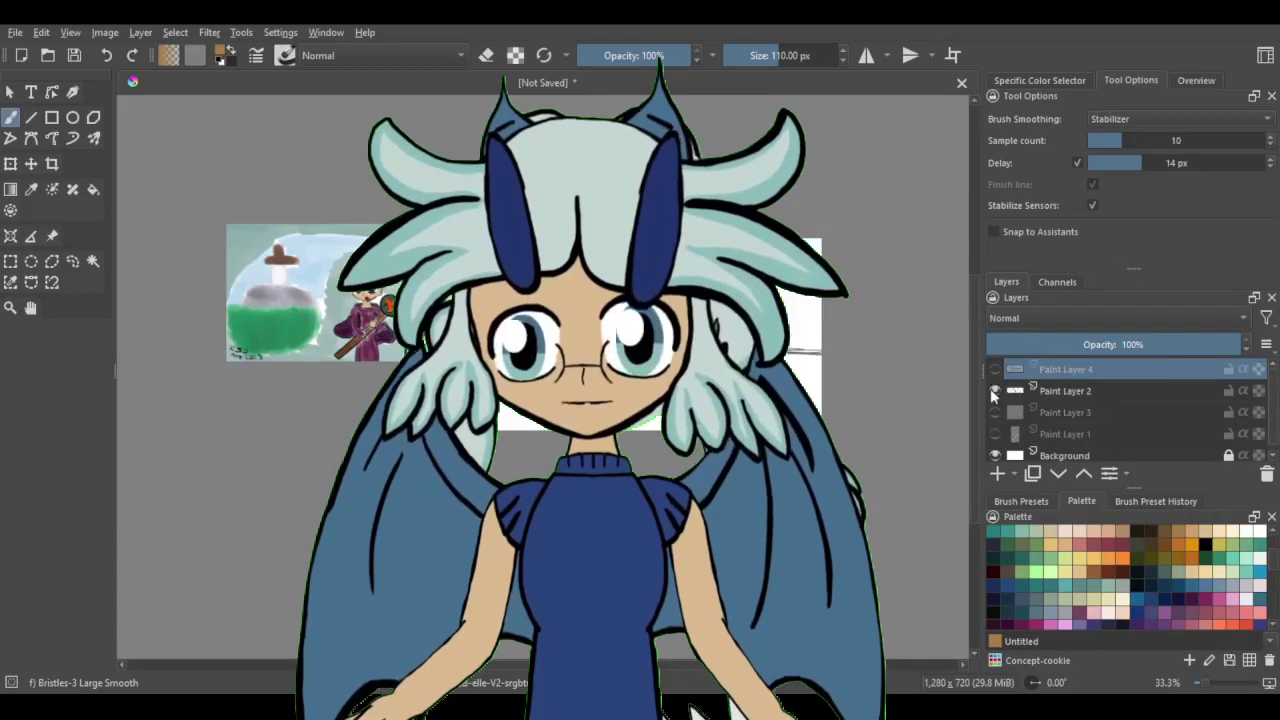
left_click(1021, 500)
left_click(1155, 565)
left_click(1039, 80)
key("Insert")
Ink the first character's fringe, spiky back hair and neck lines in black over the faded sketch
scroll(560, 380, "up", 5)
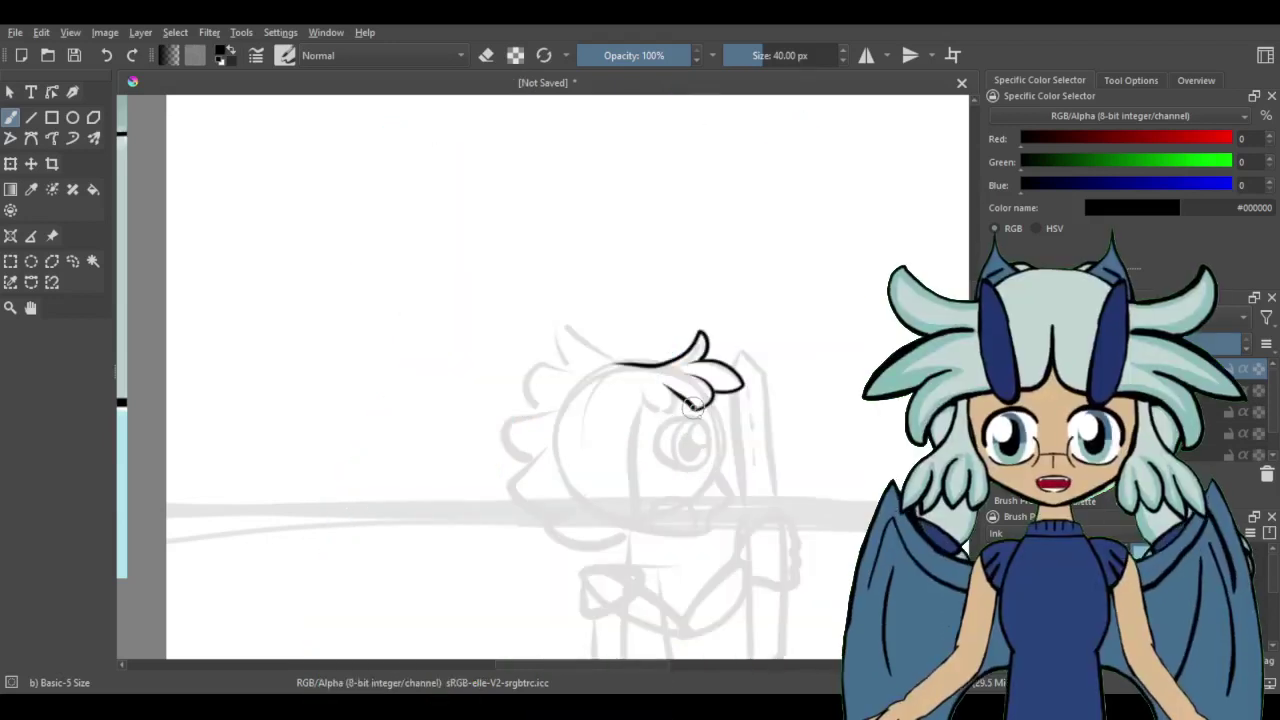
mouse_move(612, 366)
left_mouse_down()
mouse_move(675, 396)
mouse_move(645, 404)
mouse_move(550, 318)
left_mouse_up()
mouse_move(528, 390)
left_mouse_down()
mouse_move(508, 425)
mouse_move(508, 480)
mouse_move(545, 520)
mouse_move(662, 593)
left_mouse_up()
key("e")
key("e")
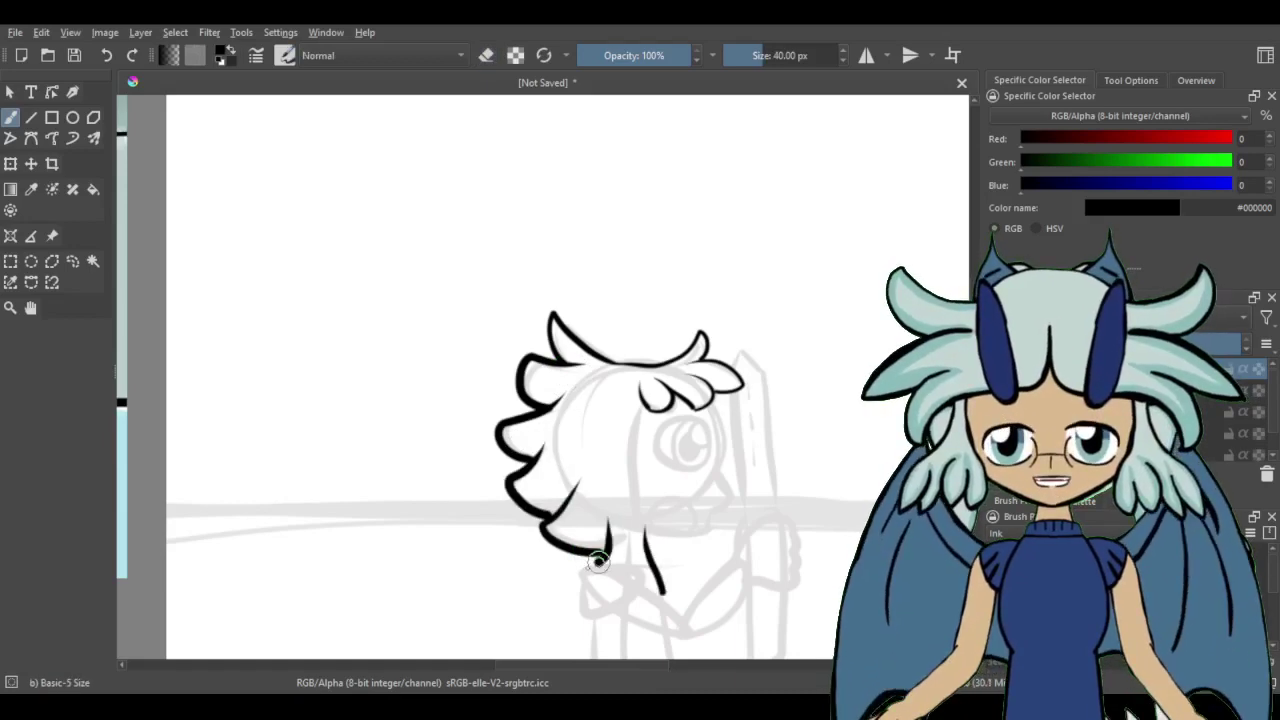
Ink the first character's short sleeve, the side lock beside the face and the hair's lower edge
left_click_drag(597, 562, 640, 578)
scroll(590, 560, "down", 2)
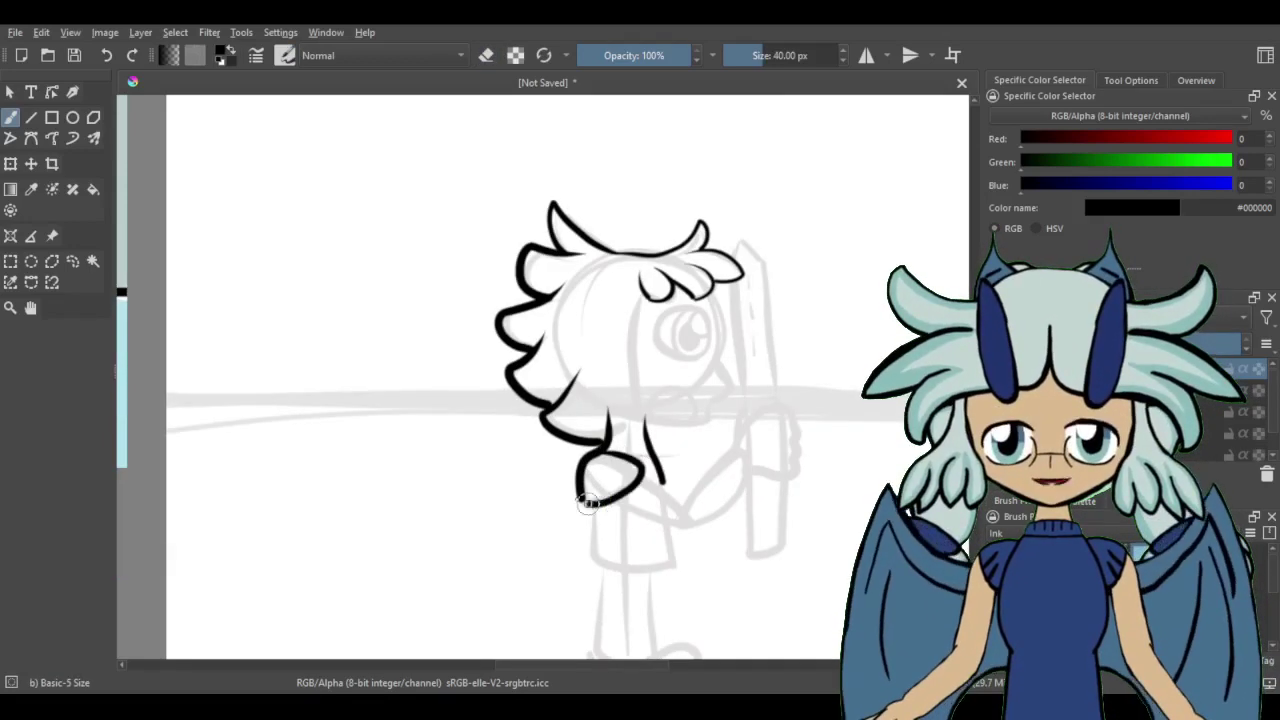
mouse_move(688, 266)
left_mouse_down()
mouse_move(712, 290)
mouse_move(592, 399)
left_mouse_up()
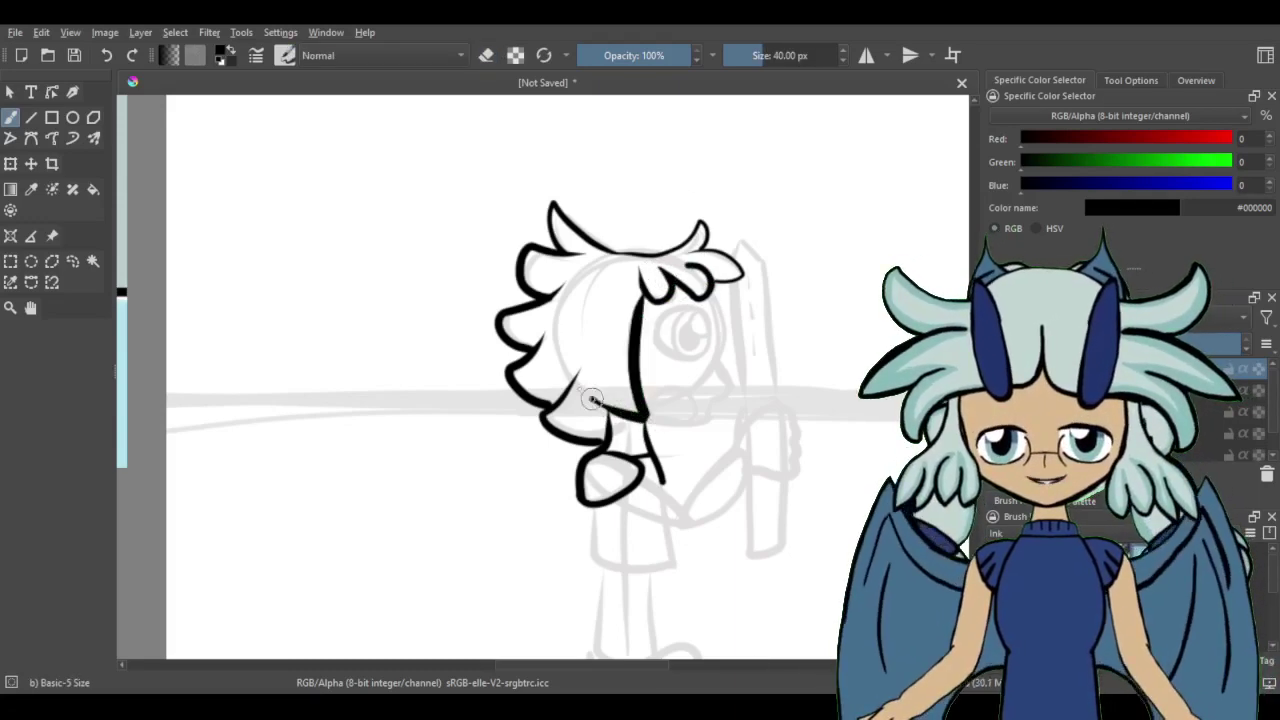
Ink the first character's forehead, nose and chin profile and the outline of the eye
key("plus")
mouse_move(745, 250)
left_mouse_down()
mouse_move(737, 443)
mouse_move(690, 570)
left_mouse_up()
key("plus")
left_click_drag(655, 300, 718, 438)
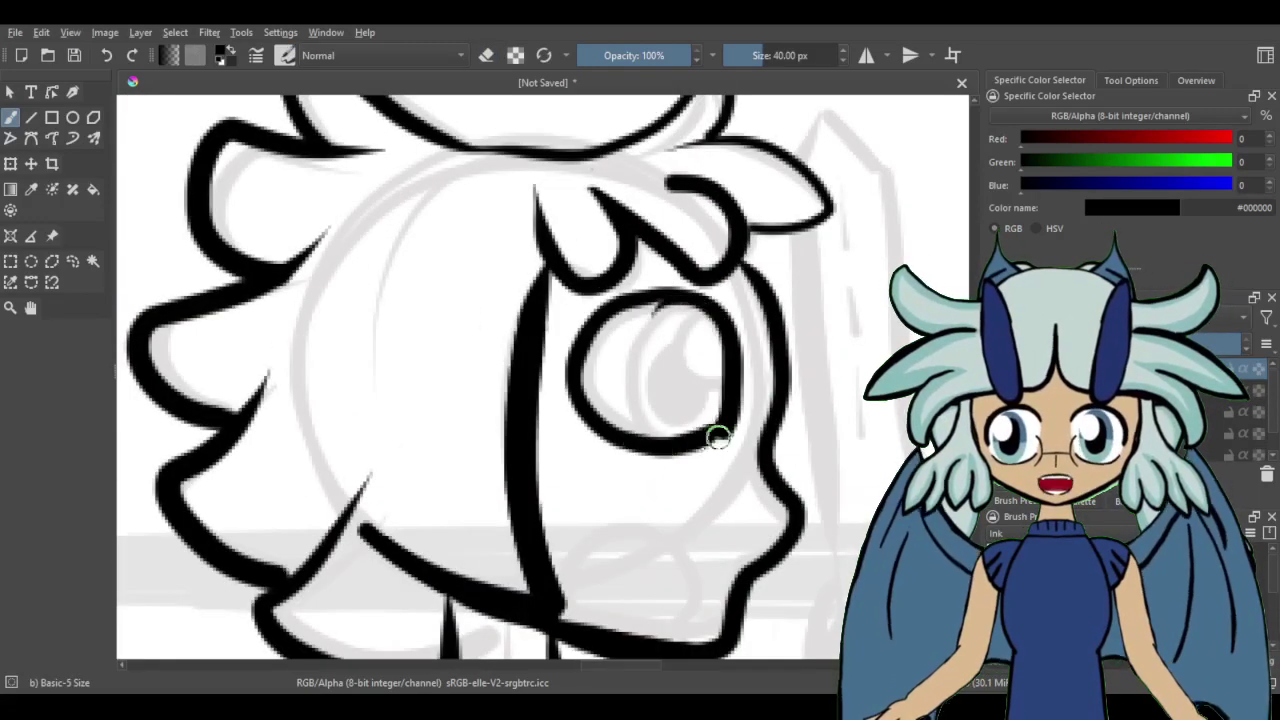
Ink the first character's iris, pupil and eye highlight, and outline the open mouth with its inner line
key("ctrl+z")
mouse_move(686, 290)
left_mouse_down()
mouse_move(641, 430)
mouse_move(671, 445)
mouse_move(721, 432)
mouse_move(695, 304)
mouse_move(685, 438)
mouse_move(672, 300)
left_mouse_up()
key("ctrl+z")
left_click_drag(680, 305, 716, 390)
key("minus")
mouse_move(608, 512)
left_mouse_down()
mouse_move(704, 520)
mouse_move(619, 524)
left_mouse_up()
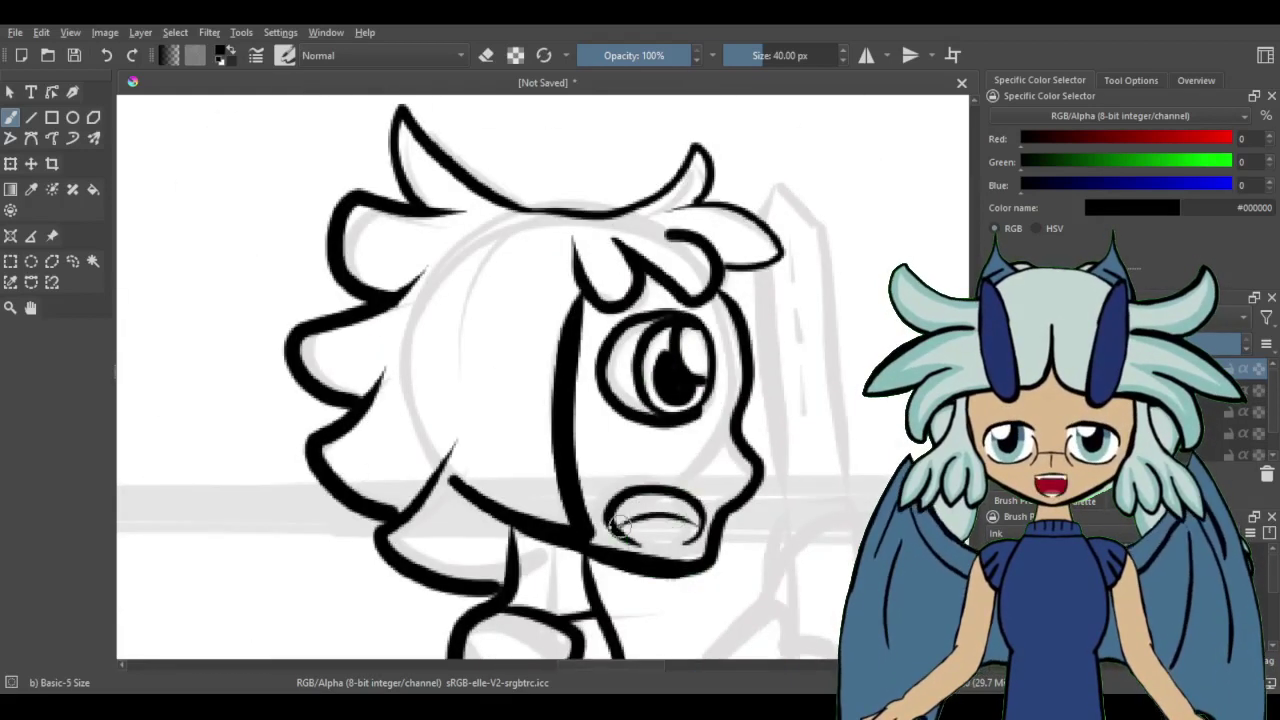
key("minus")
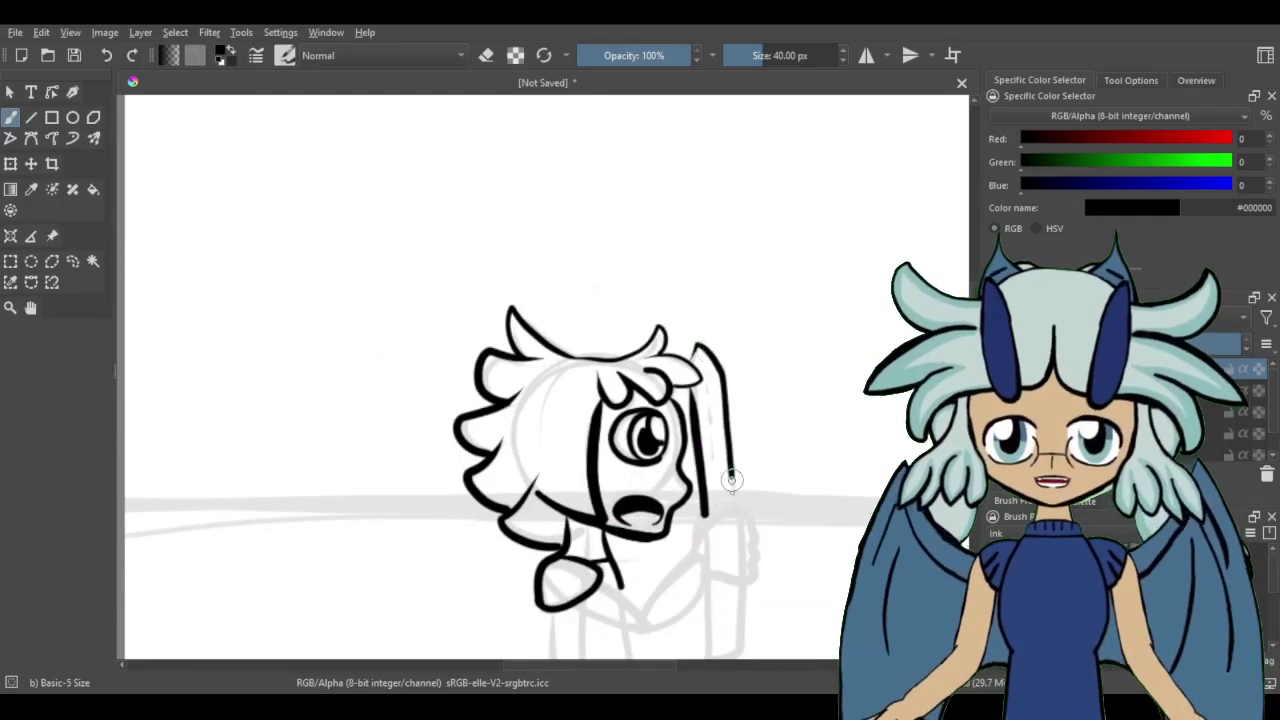
Ink the plank's edges and grain marks and the top of the hand gripping it
left_click_drag(709, 411, 713, 440)
scroll(713, 440, "down", 2)
key("plus")
left_click_drag(666, 322, 624, 412)
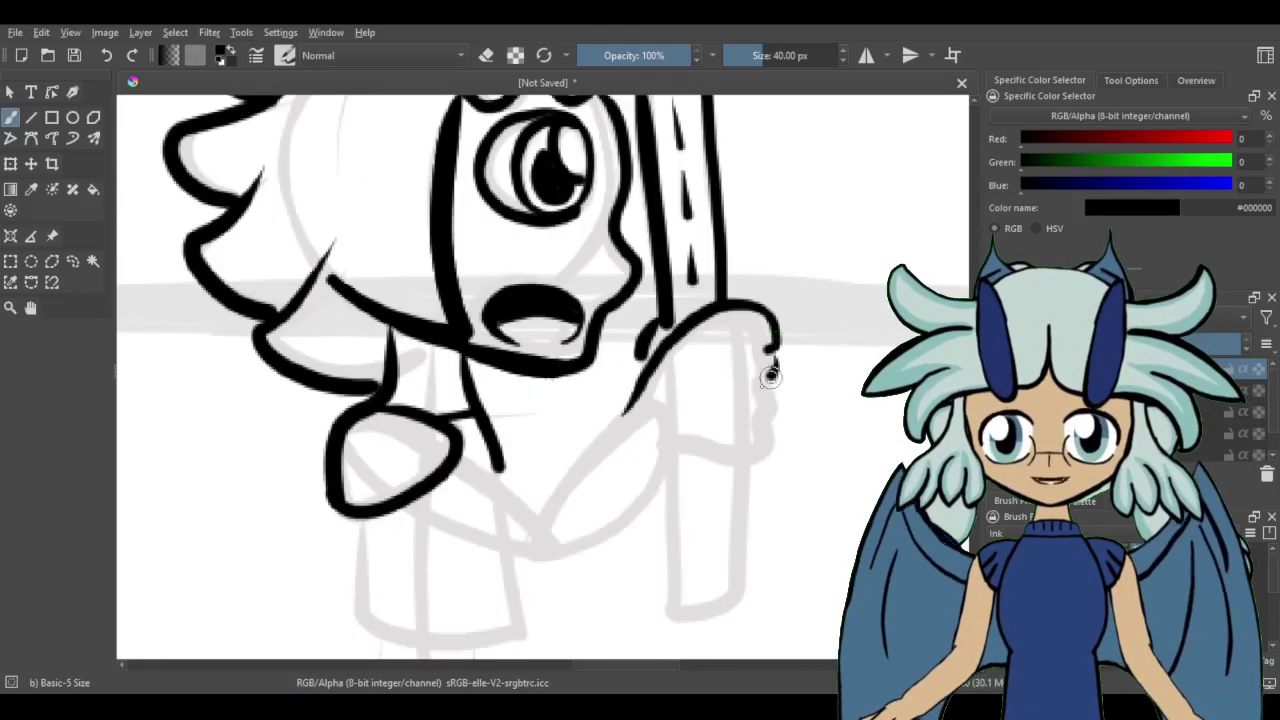
Ink the knuckles of the first character's gripping hand and the bent arm leading up to the sleeve
key("plus")
left_click_drag(686, 330, 616, 400)
key("minus")
mouse_move(655, 460)
left_mouse_down()
mouse_move(580, 540)
mouse_move(420, 482)
left_mouse_up()
key("plus")
key("minus")
Ink the plank's lower end below the hand and the first character's shirt, legs and shoe
left_click_drag(705, 430, 695, 570)
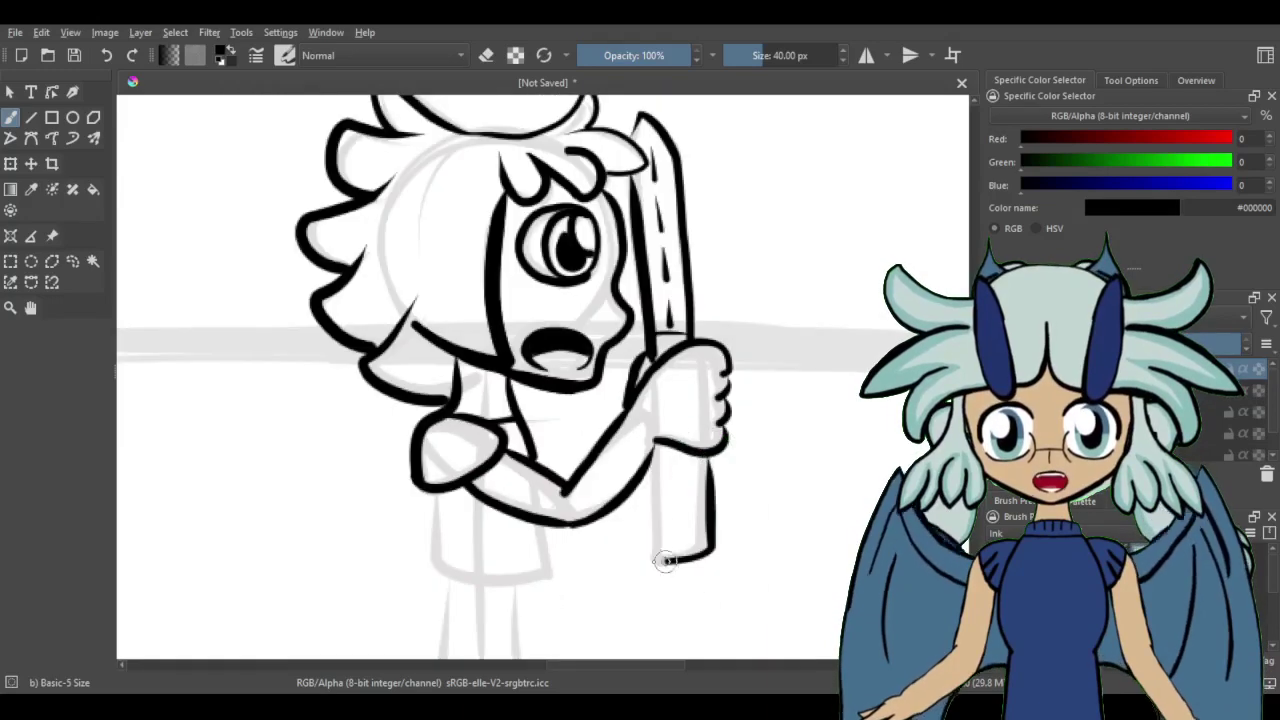
left_click_drag(660, 430, 665, 570)
key("plus")
left_click_drag(629, 413, 640, 510)
mouse_move(566, 415)
left_mouse_down()
mouse_move(560, 520)
mouse_move(705, 545)
left_mouse_up()
key("minus")
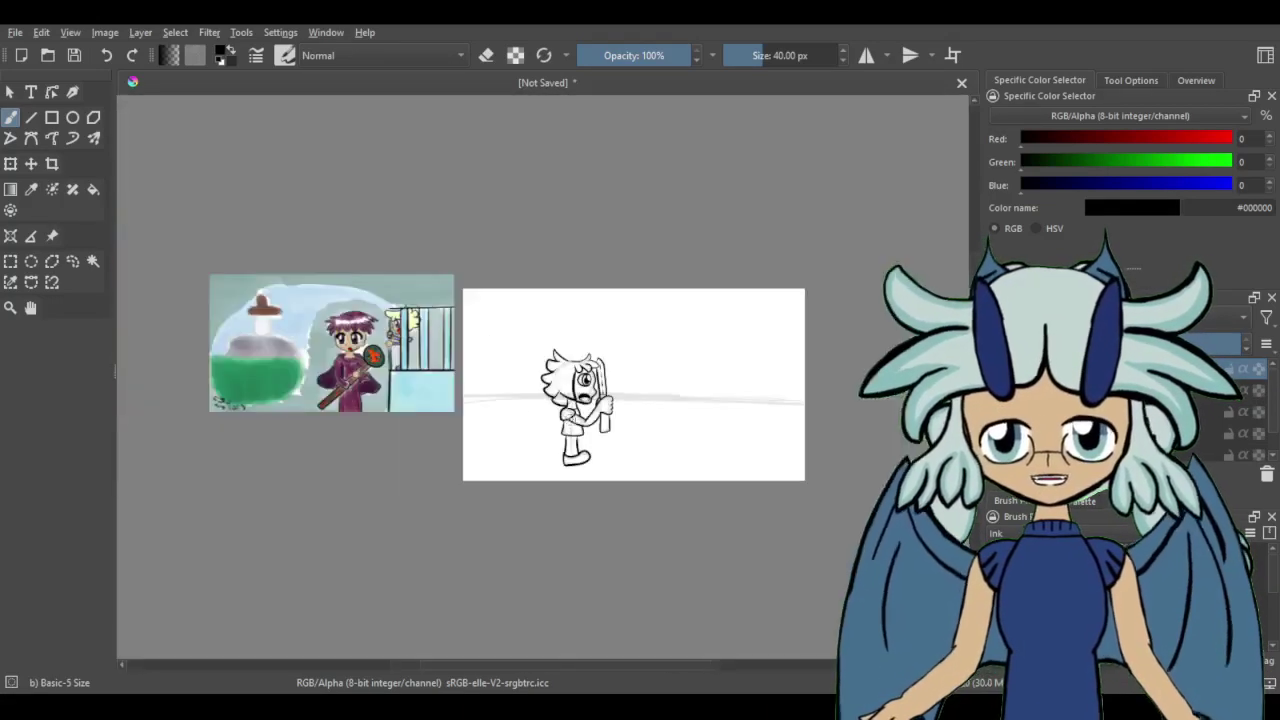
Fill the first character's hair with pale yellow #e7fb9a using the Bristles-1 Details brush at 16 px
key("plus")
key("plus")
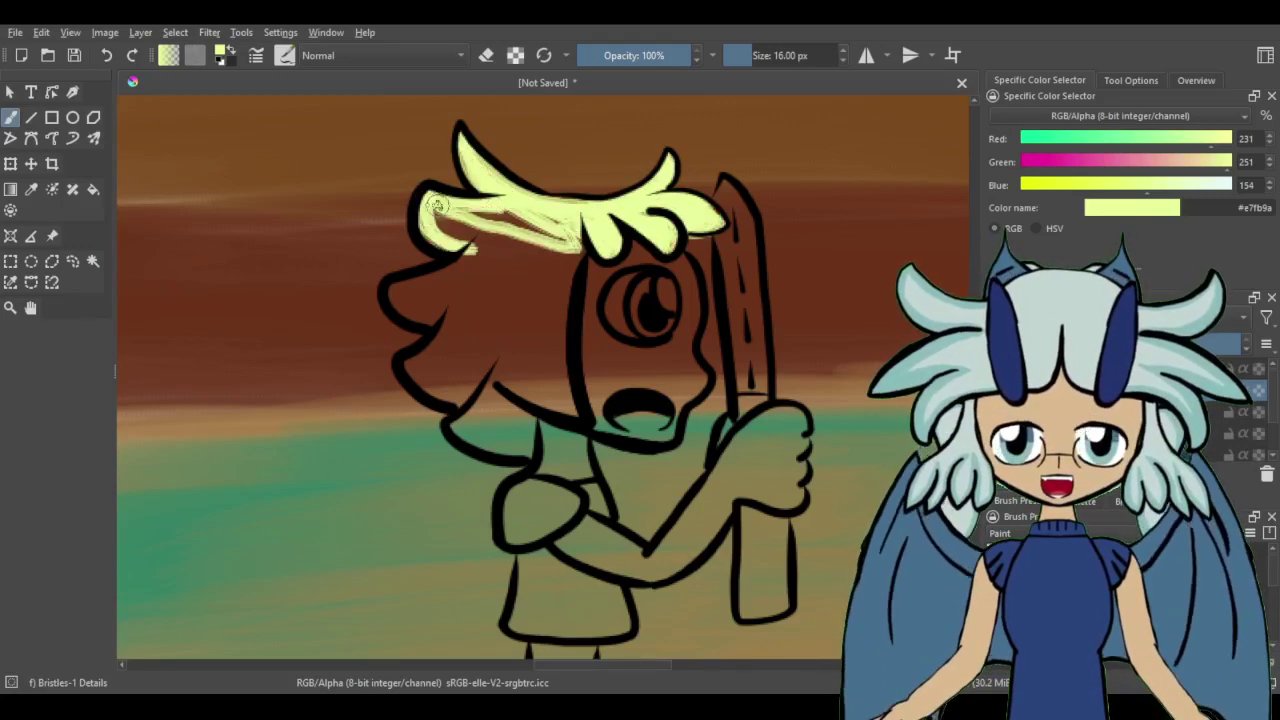
mouse_move(436, 205)
left_mouse_down()
mouse_move(567, 259)
mouse_move(415, 280)
left_mouse_up()
mouse_move(510, 276)
left_mouse_down()
mouse_move(531, 361)
mouse_move(552, 304)
mouse_move(526, 321)
mouse_move(510, 427)
left_mouse_up()
left_click_drag(441, 296, 449, 348)
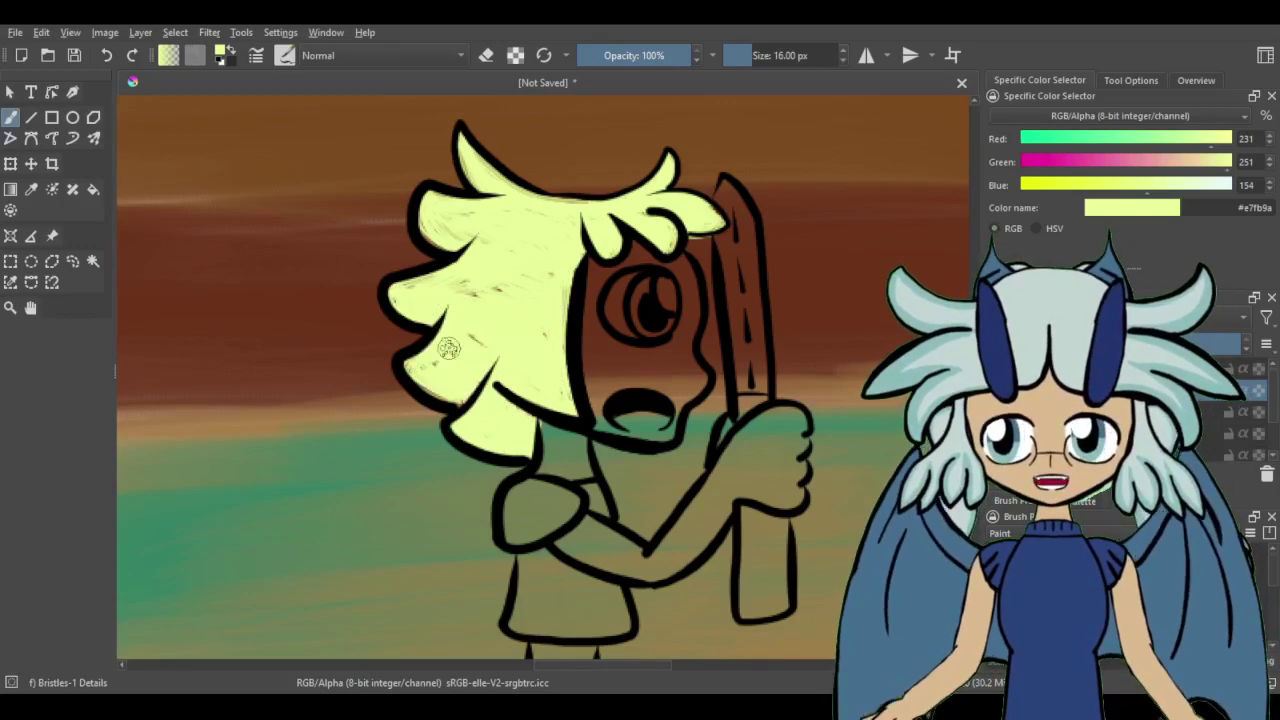
Repaint the hair in the stronger yellow #ddf265 and shade its locks with the darker yellow #beb830
left_click(1085, 503)
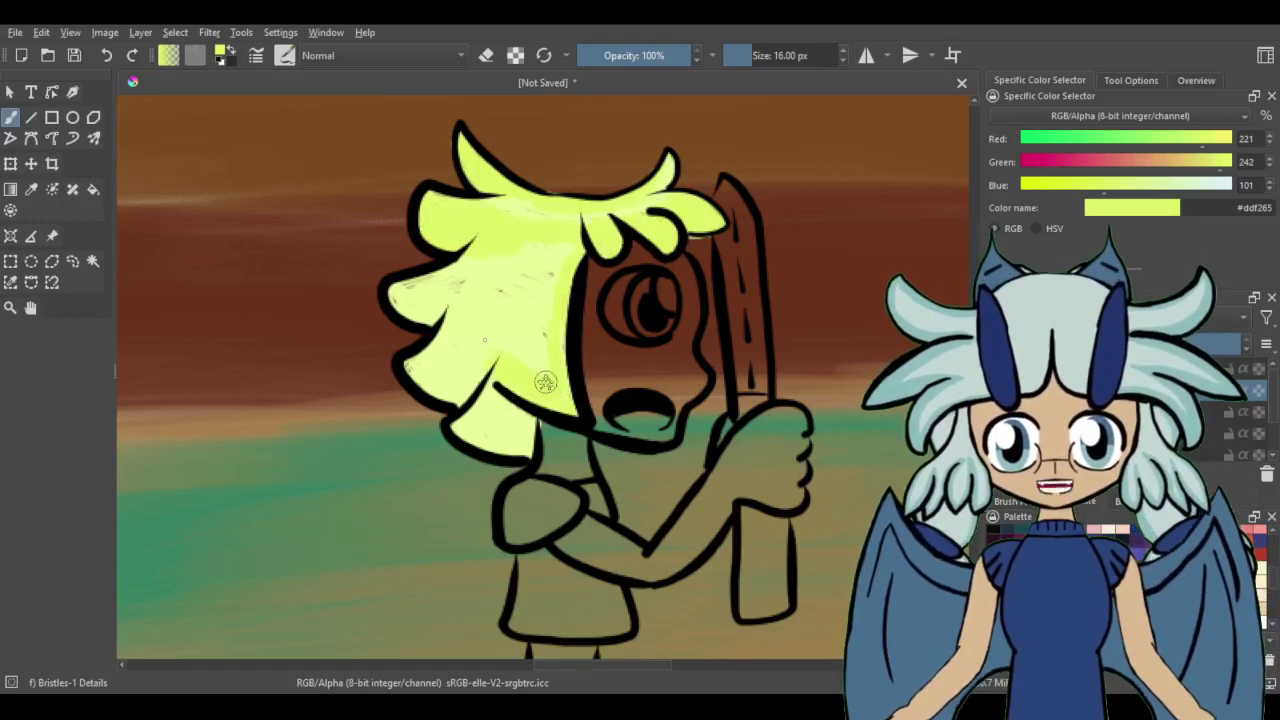
left_click_drag(545, 382, 549, 300)
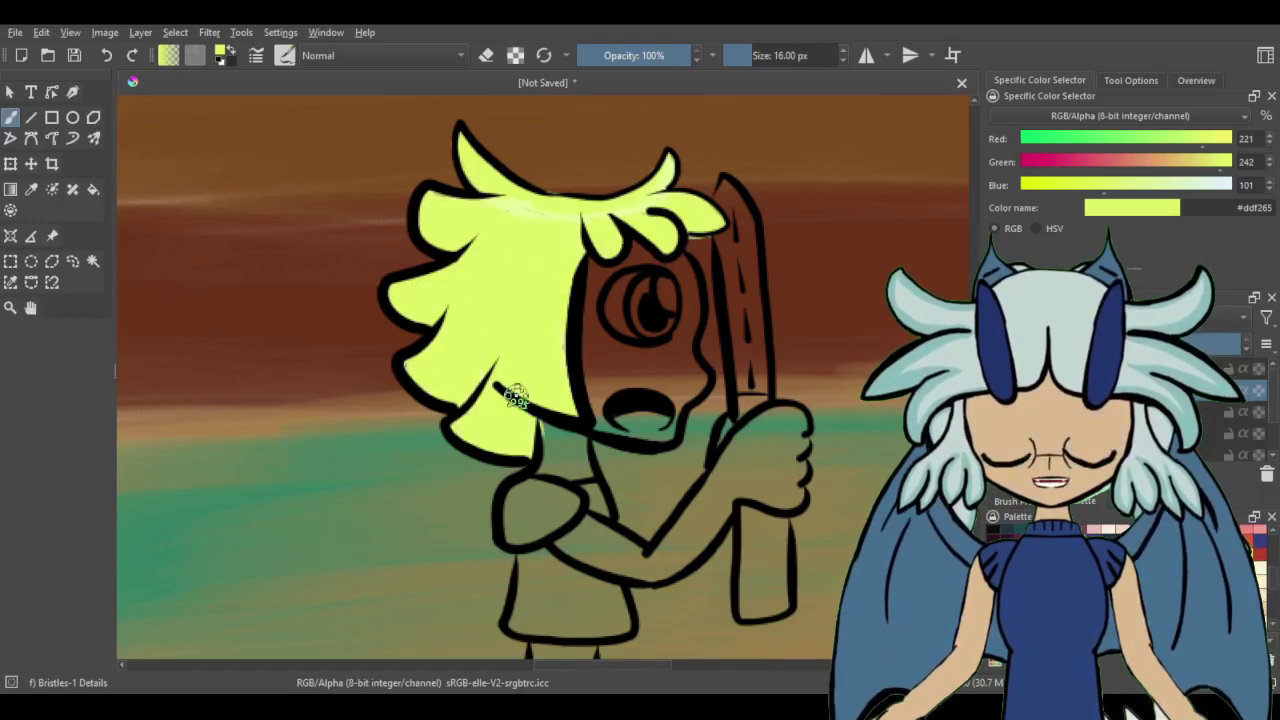
left_click(648, 188, "ctrl")
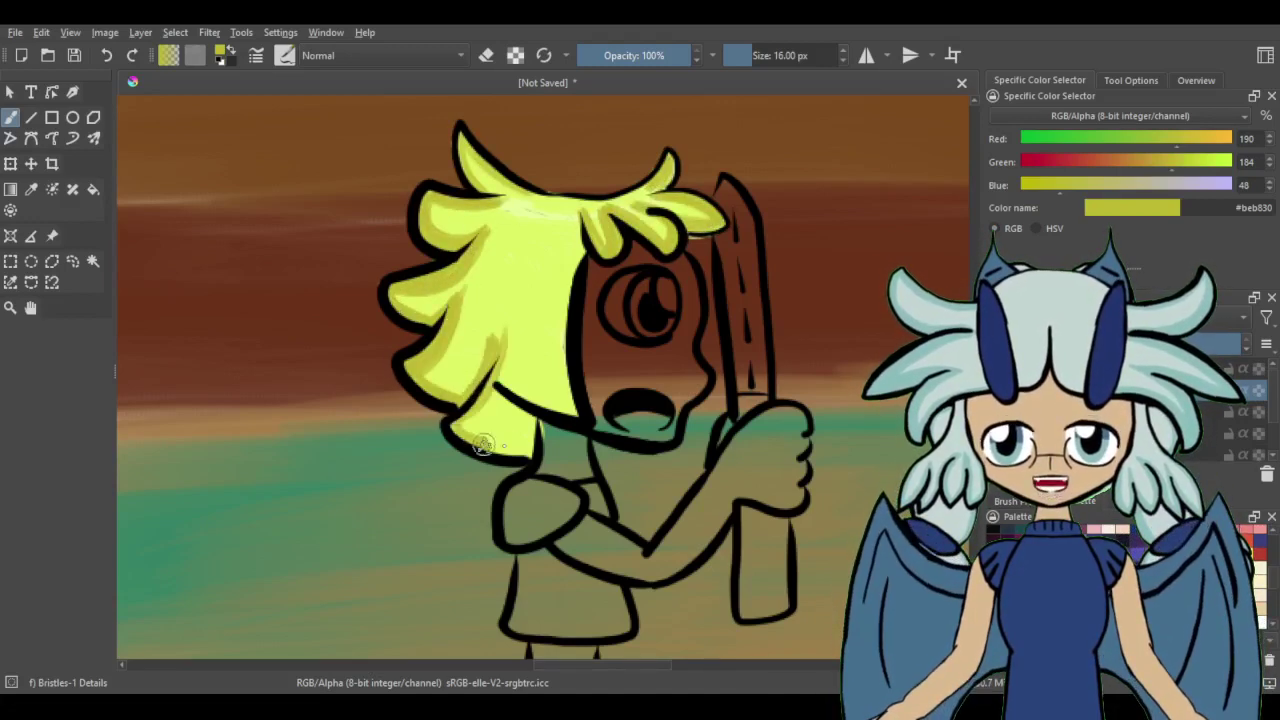
Paint the first character's iris blue with #175c8b shading and #8ad4e4 light, and fill the eye white
left_click_drag(640, 280, 660, 320)
left_click(678, 298)
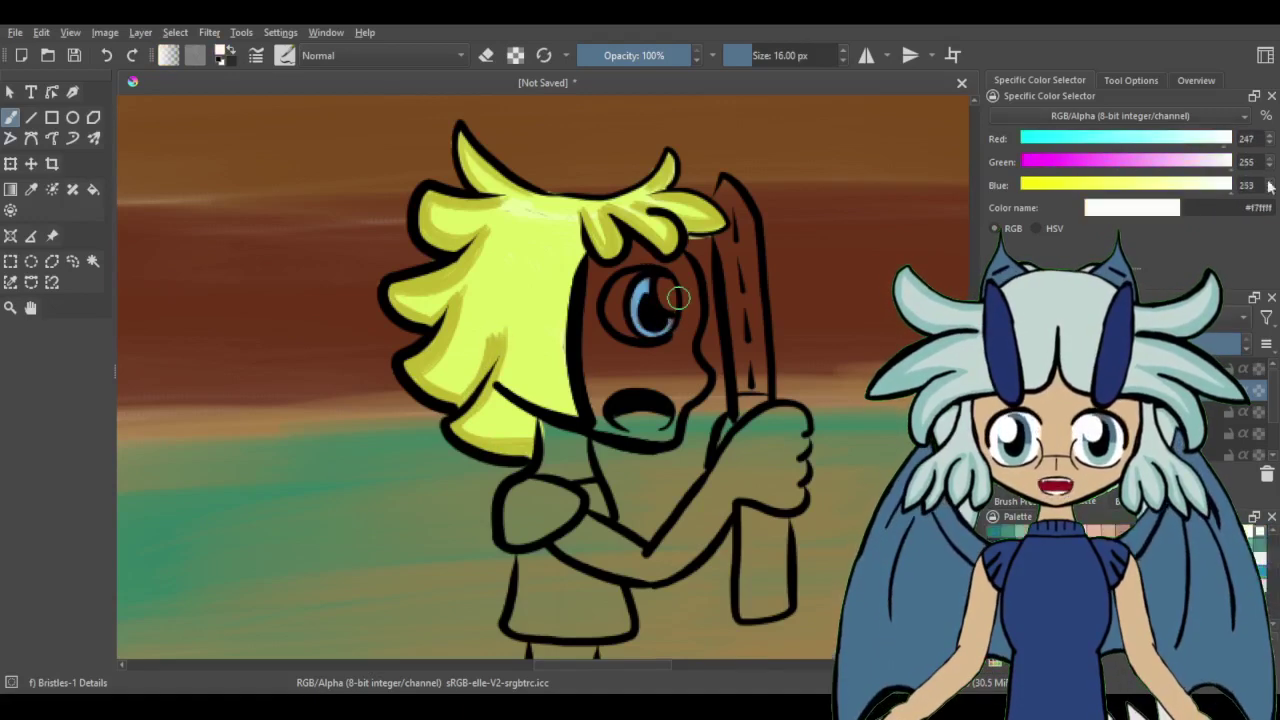
left_click(672, 321, "ctrl")
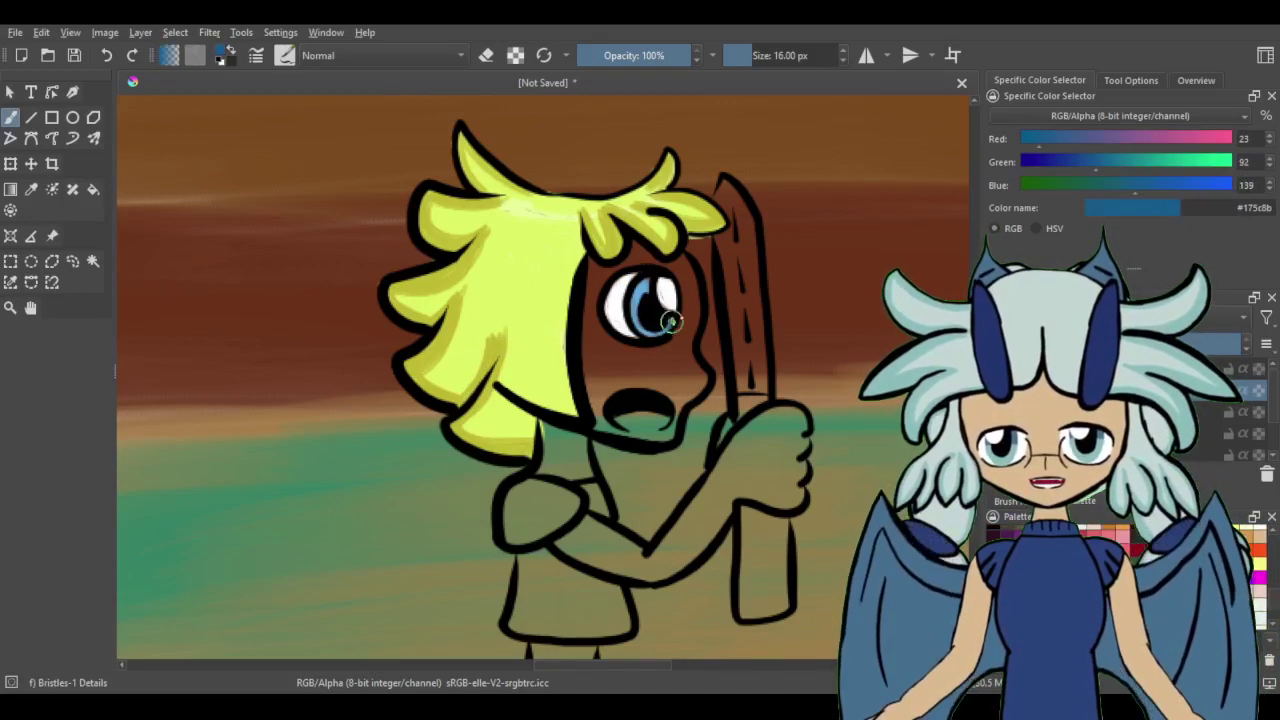
left_click(635, 316, "ctrl")
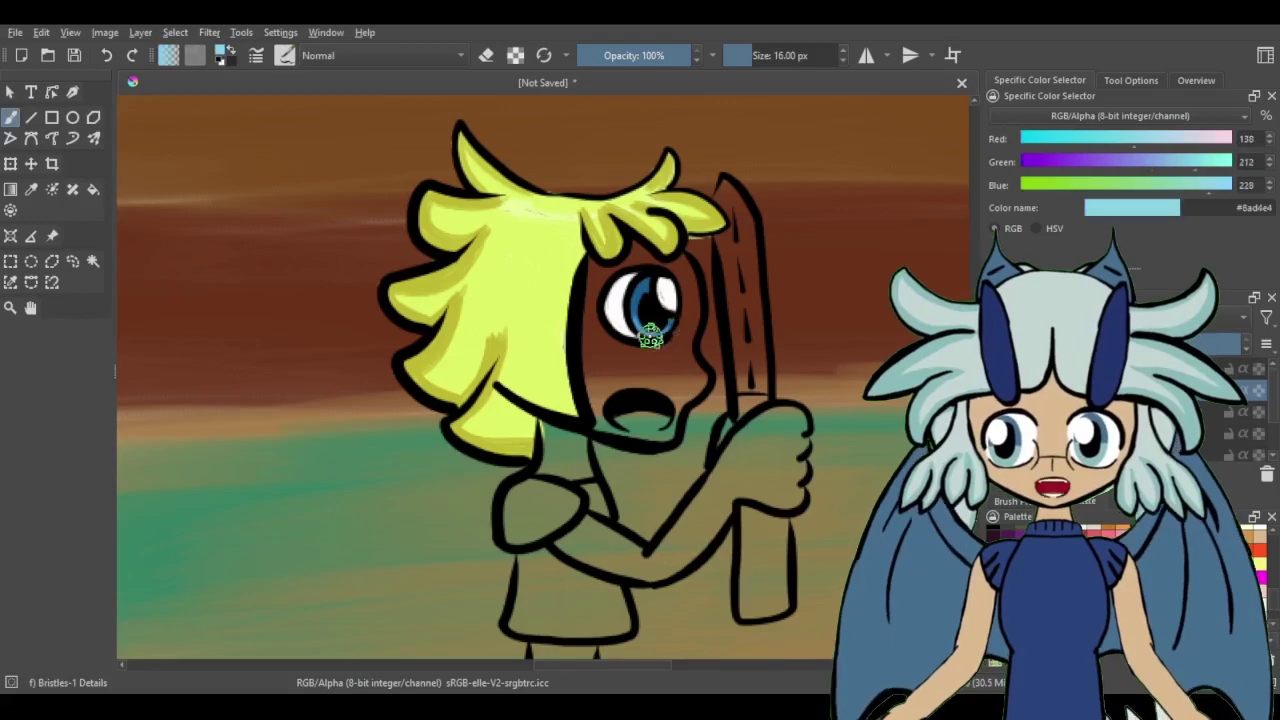
Paint the first character's tongue red and fill the face, neck, arm and hand with skin tone #daba8f
left_click(665, 417, "ctrl")
left_click(632, 434, "ctrl")
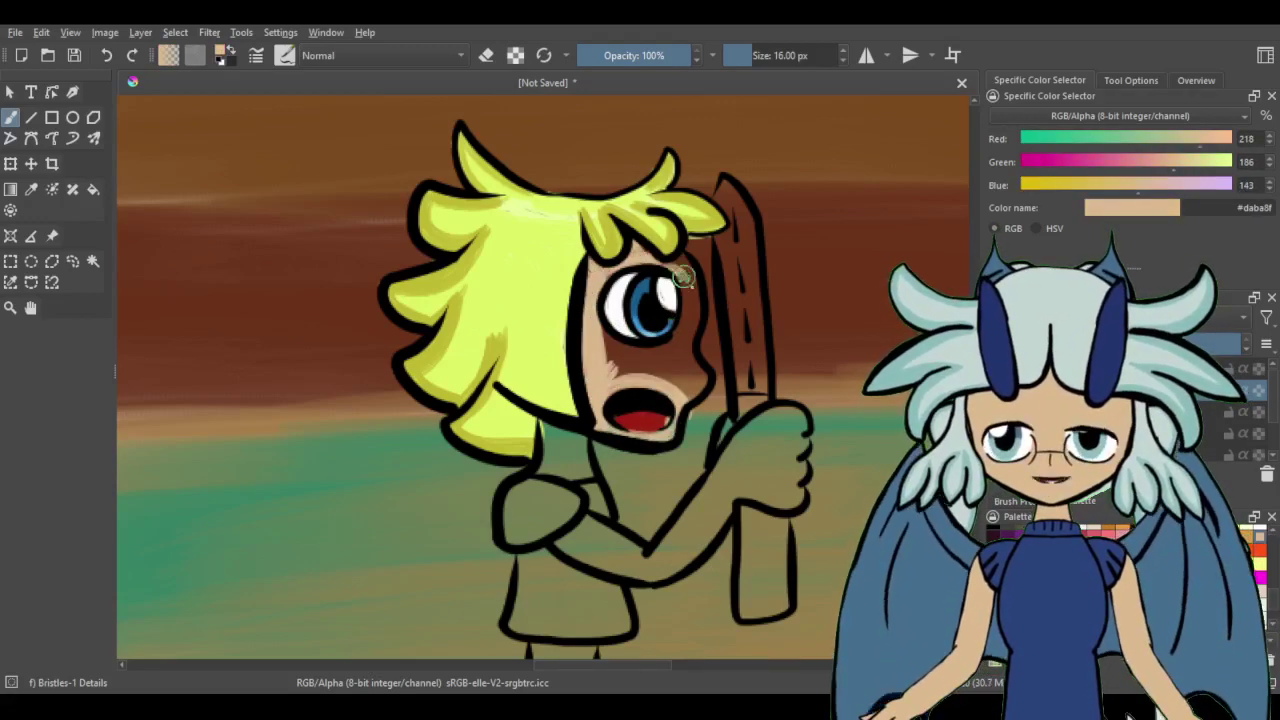
left_click_drag(683, 392, 625, 362)
mouse_move(540, 432)
left_mouse_down()
mouse_move(575, 468)
mouse_move(555, 440)
left_mouse_up()
key("e")
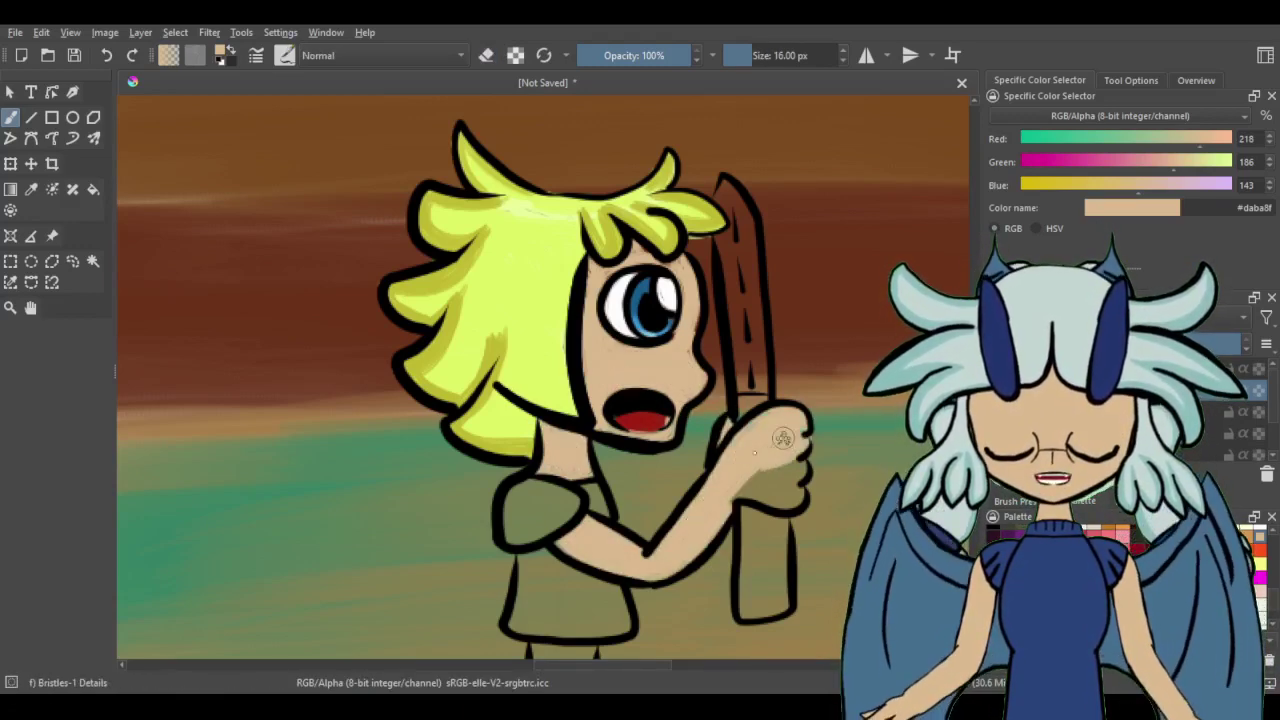
Paint the plank brown #7f4225 around and below the hand, and fill its upper part with white
left_click(742, 398, "ctrl")
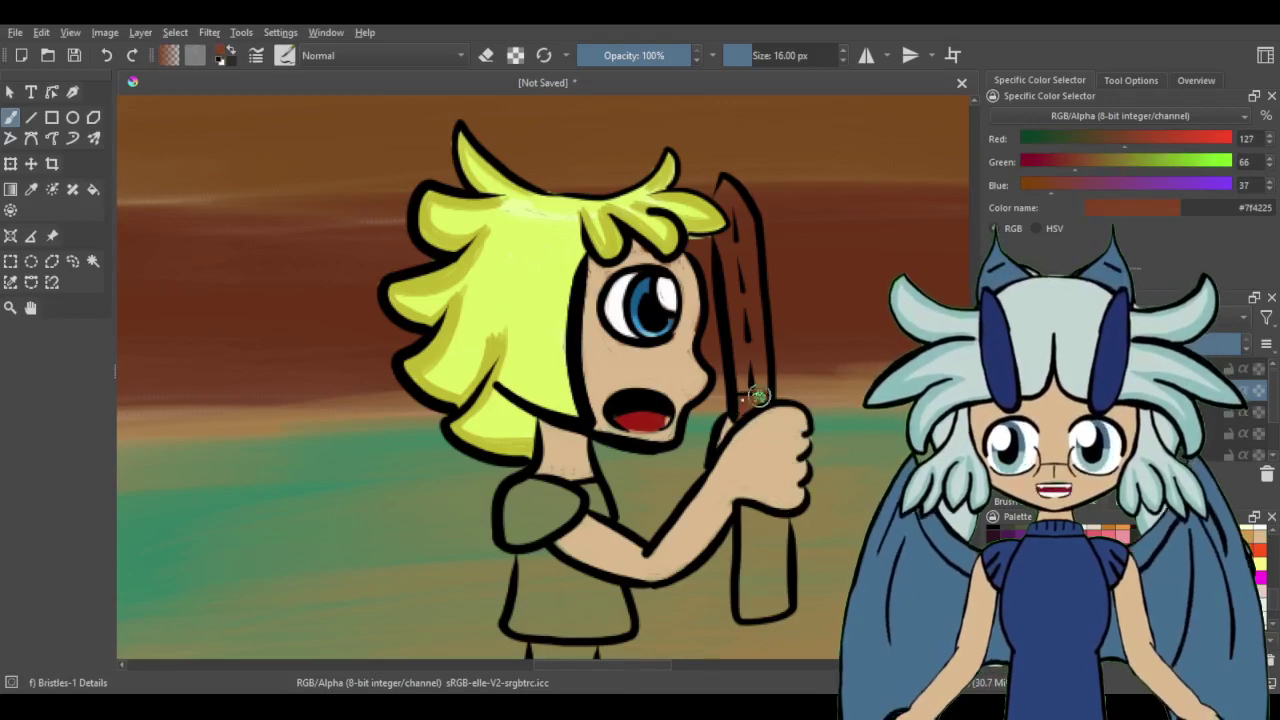
mouse_move(752, 512)
left_mouse_down()
mouse_move(760, 608)
mouse_move(766, 523)
left_mouse_up()
left_click(750, 497, "ctrl")
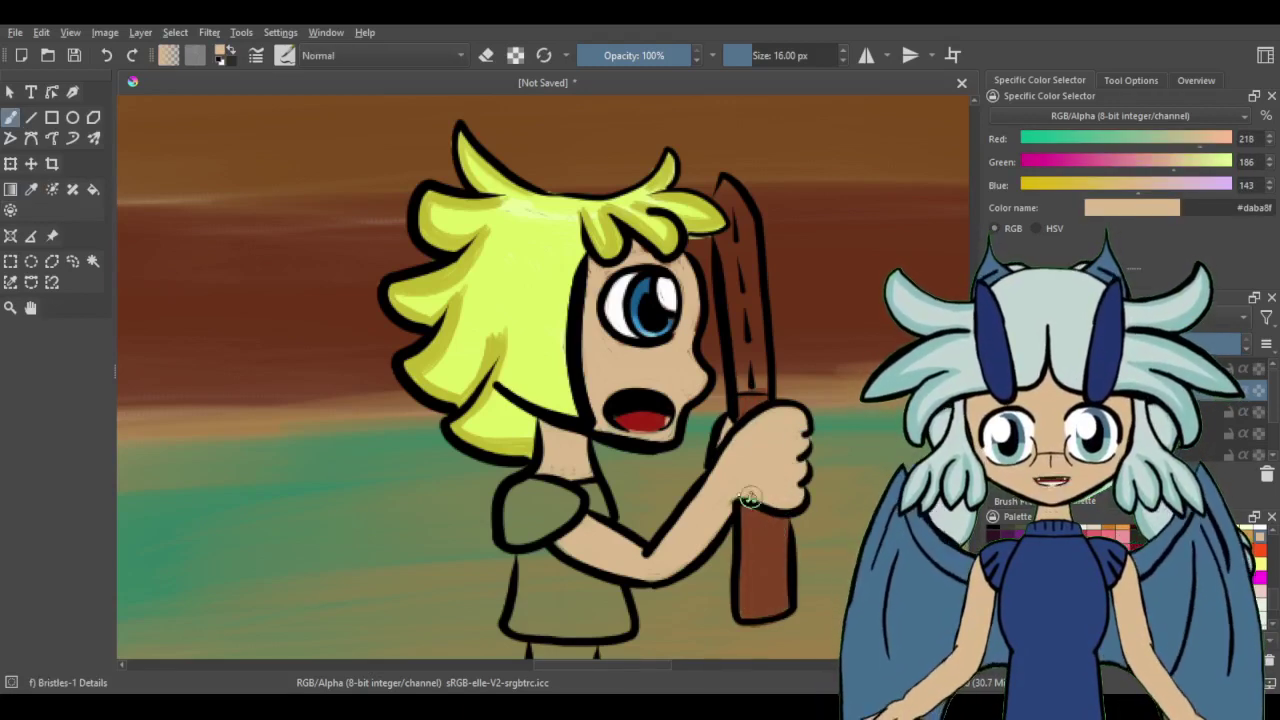
key("x")
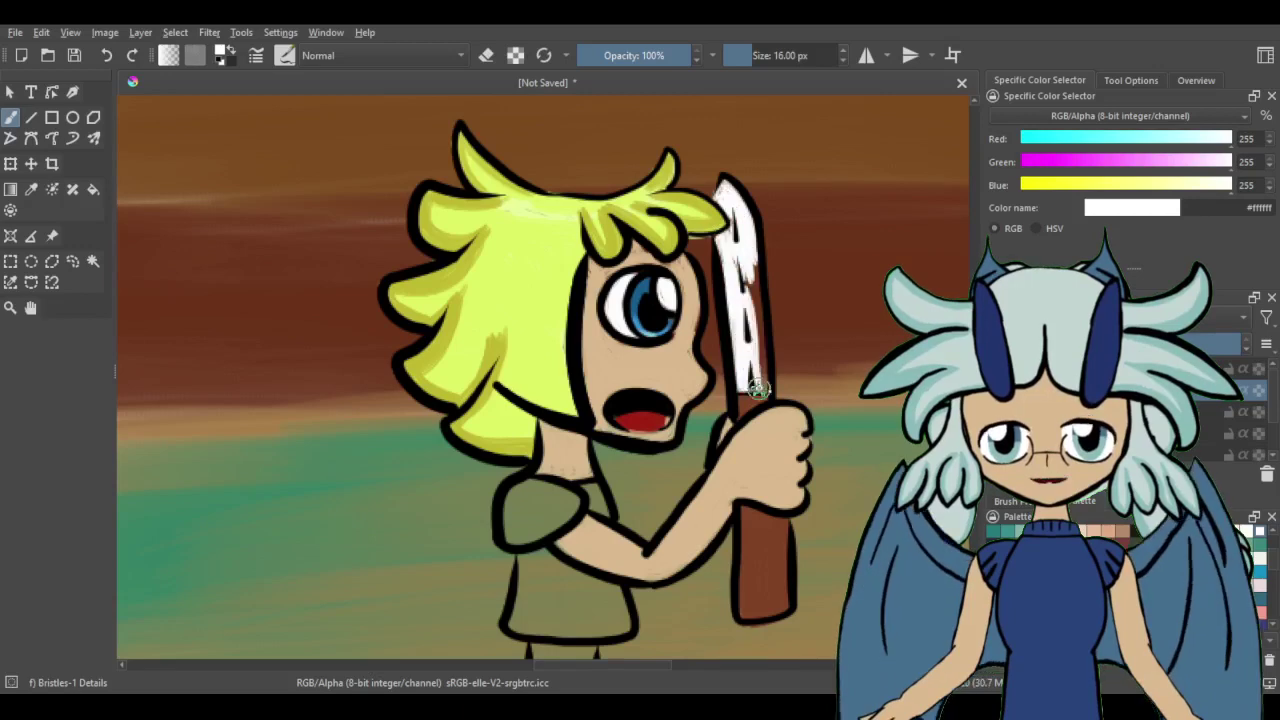
Fill the first character's trousers with blue #224a7b
left_click(640, 305, "ctrl")
scroll(600, 400, "down", 4)
left_click_drag(575, 436, 565, 462)
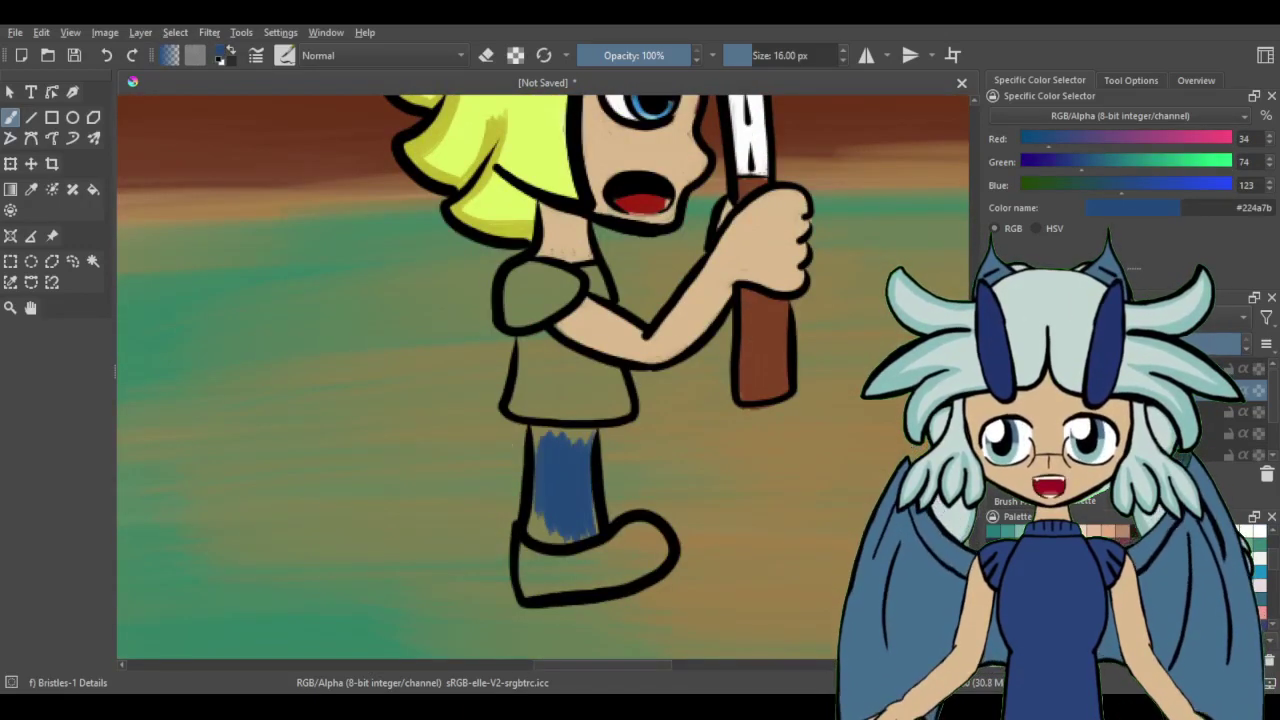
Fill the first character's shirt, sleeve and shoe with a darker blue, #192e59
key("k")
key("k")
left_click_drag(588, 266, 604, 297)
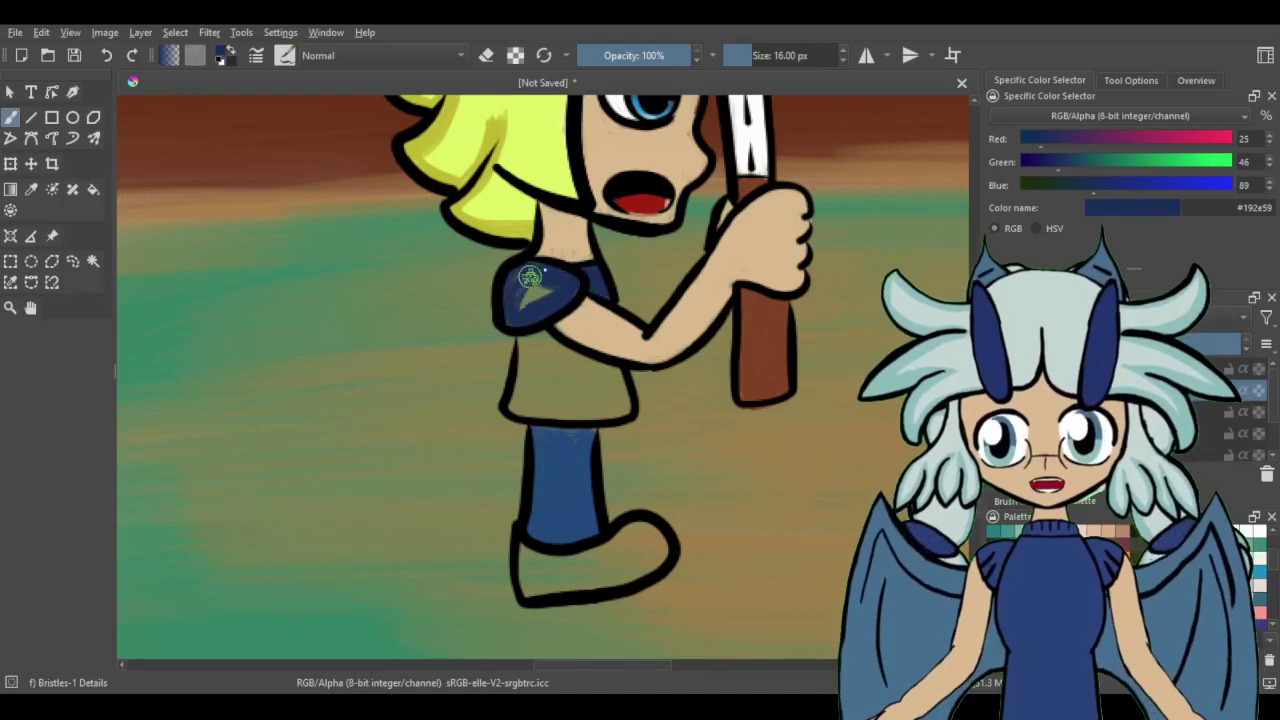
mouse_move(622, 376)
left_mouse_down()
mouse_move(521, 413)
mouse_move(532, 341)
mouse_move(592, 386)
left_mouse_up()
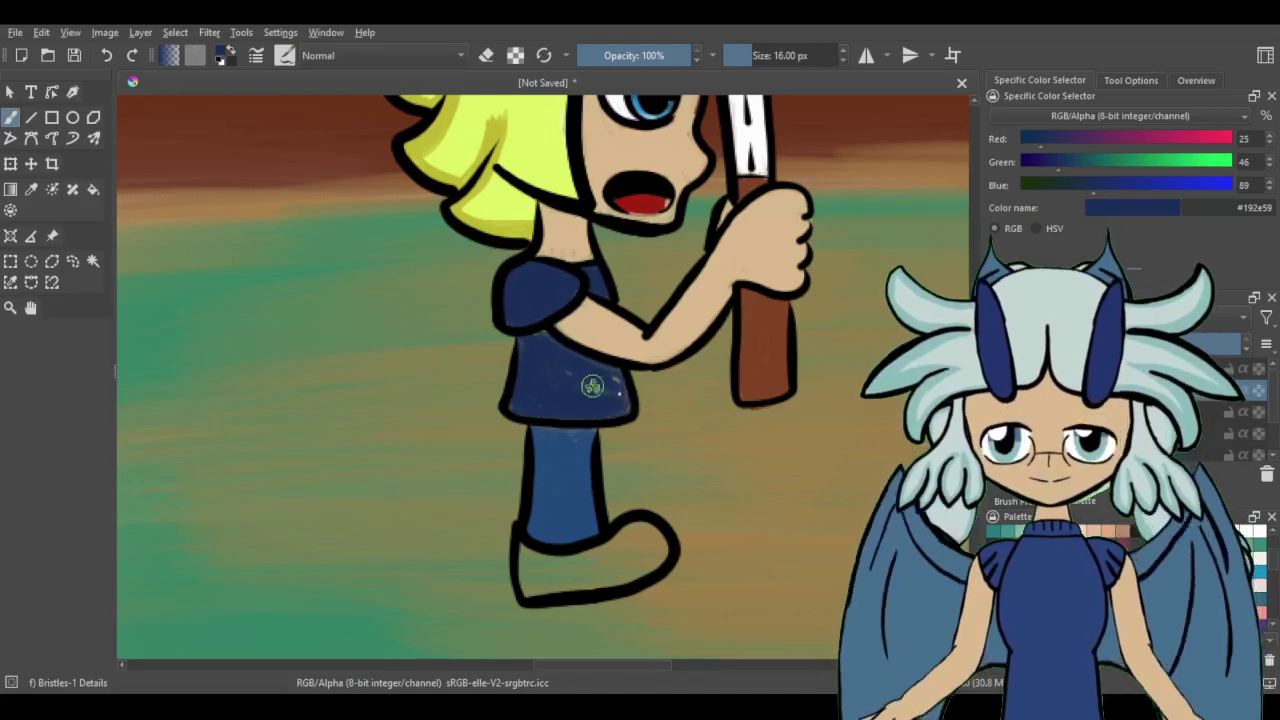
left_click_drag(656, 552, 526, 574)
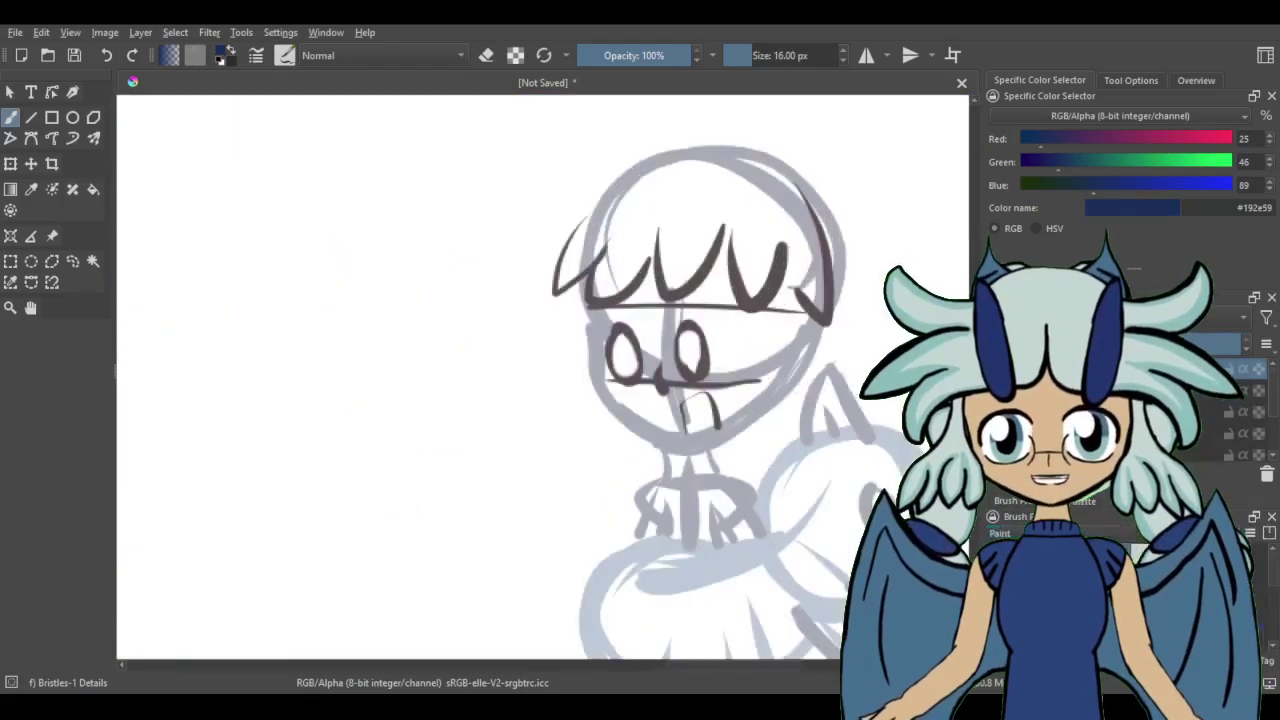
Ink the second character's fringe and face outline in black with the Basic-5 Size brush at 40 px
key("d")
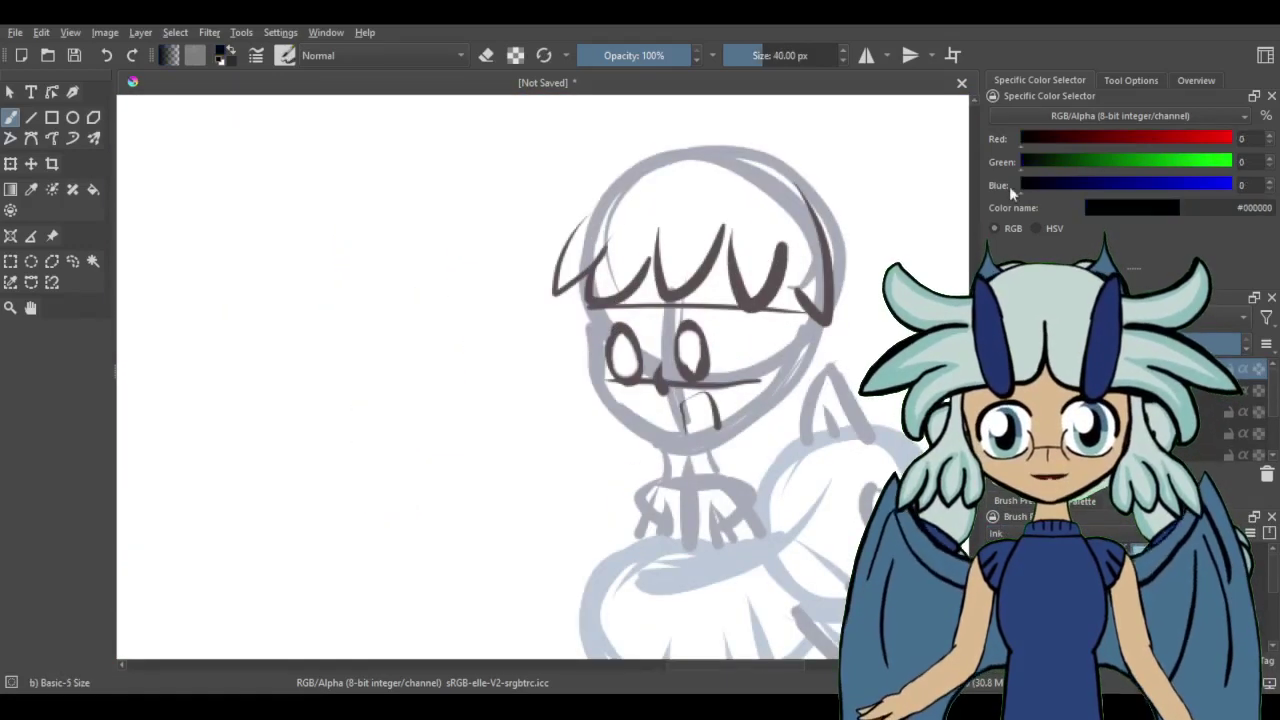
mouse_move(550, 290)
left_mouse_down()
mouse_move(728, 250)
mouse_move(830, 300)
mouse_move(838, 318)
mouse_move(735, 225)
mouse_move(828, 322)
left_mouse_up()
key("ctrl+z")
mouse_move(766, 412)
left_mouse_down()
mouse_move(585, 350)
mouse_move(584, 306)
left_mouse_up()
scroll(655, 408, "up", 3)
Ink the second character's nose, open mouth and two oval eyes
left_click_drag(660, 362, 655, 395)
left_click_drag(700, 400, 790, 460)
left_click_drag(730, 250, 745, 325)
key("ctrl+z")
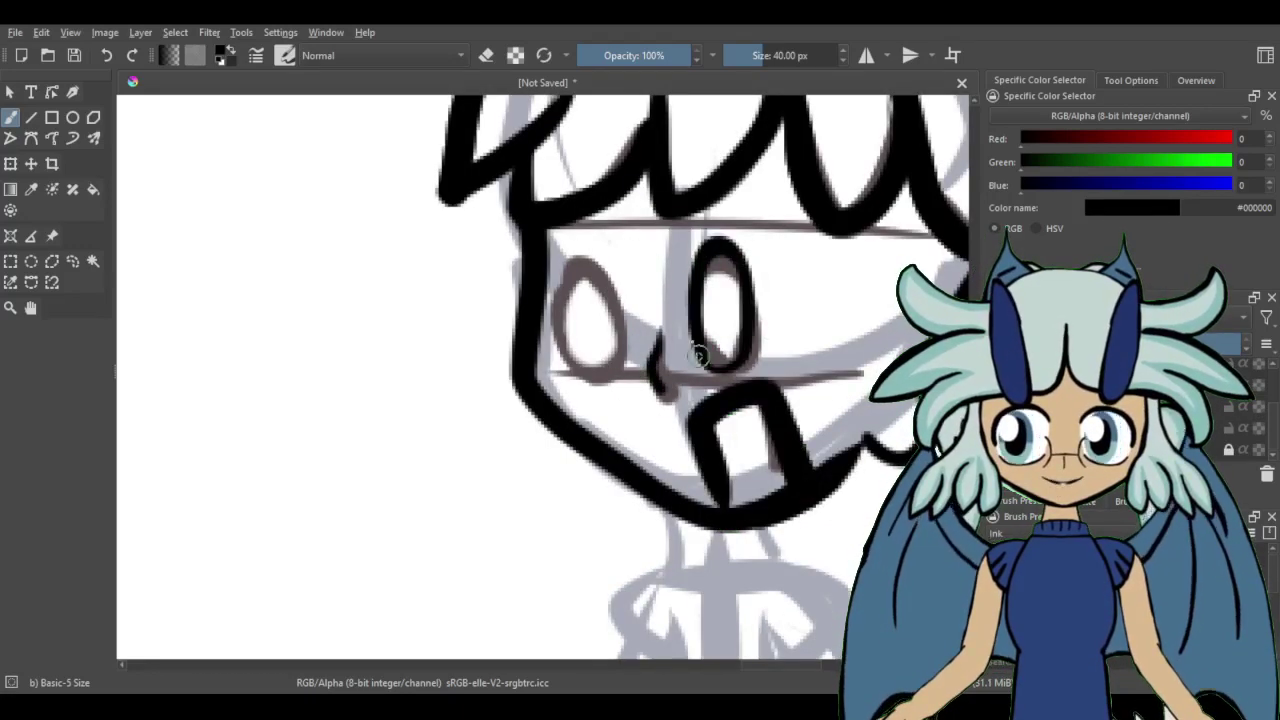
left_click_drag(590, 258, 575, 300)
Ink the second character's neck, both puffed sleeves and the inner arm lines
scroll(620, 380, "down", 5)
scroll(620, 380, "up", 5)
mouse_move(660, 340)
left_mouse_down()
mouse_move(700, 378)
mouse_move(680, 455)
left_mouse_up()
left_click_drag(595, 412, 600, 450)
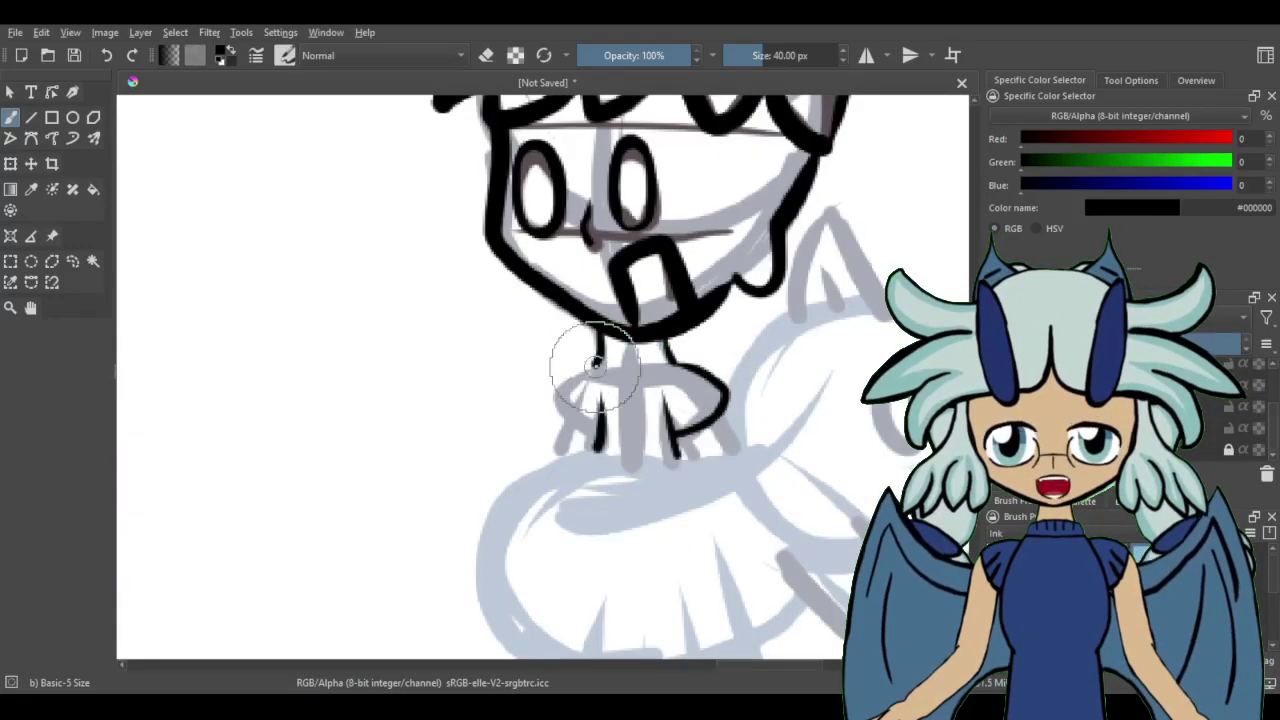
left_click_drag(595, 363, 560, 445)
scroll(600, 400, "down", 5)
scroll(600, 400, "up", 5)
Ink the outer arm lines below the second character's sleeves and tidy the linework with the eraser
mouse_move(620, 345)
left_mouse_down()
mouse_move(709, 214)
mouse_move(656, 337)
mouse_move(709, 220)
left_mouse_up()
scroll(606, 363, "down", 5)
scroll(606, 363, "up", 5)
key("e")
mouse_move(606, 363)
left_mouse_down()
mouse_move(680, 270)
mouse_move(600, 370)
left_mouse_up()
key("e")
scroll(812, 325, "up", 2)
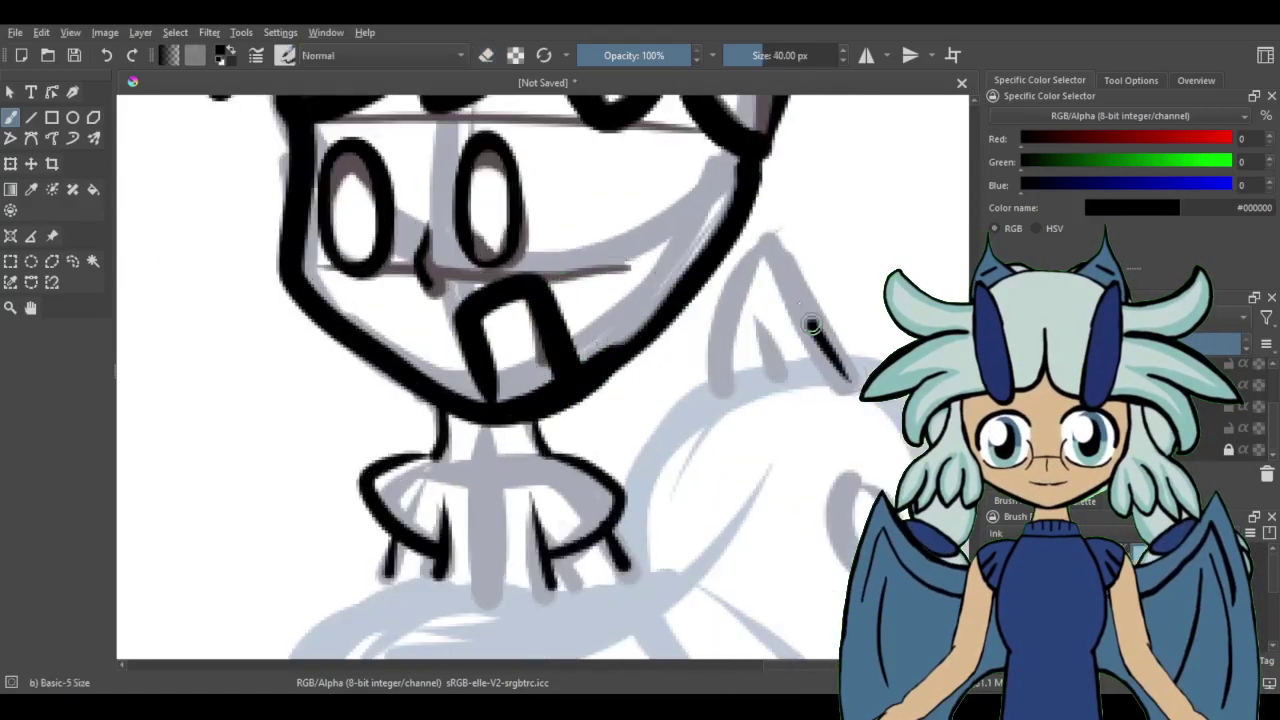
Ink the horse's pointed ear with its inner line, cleaning up the linework with the eraser
left_click_drag(812, 325, 651, 331)
left_click_drag(770, 238, 705, 370)
key("e")
mouse_move(643, 286)
left_mouse_down()
mouse_move(686, 229)
mouse_move(708, 400)
left_mouse_up()
key("e")
middle_click(780, 360)
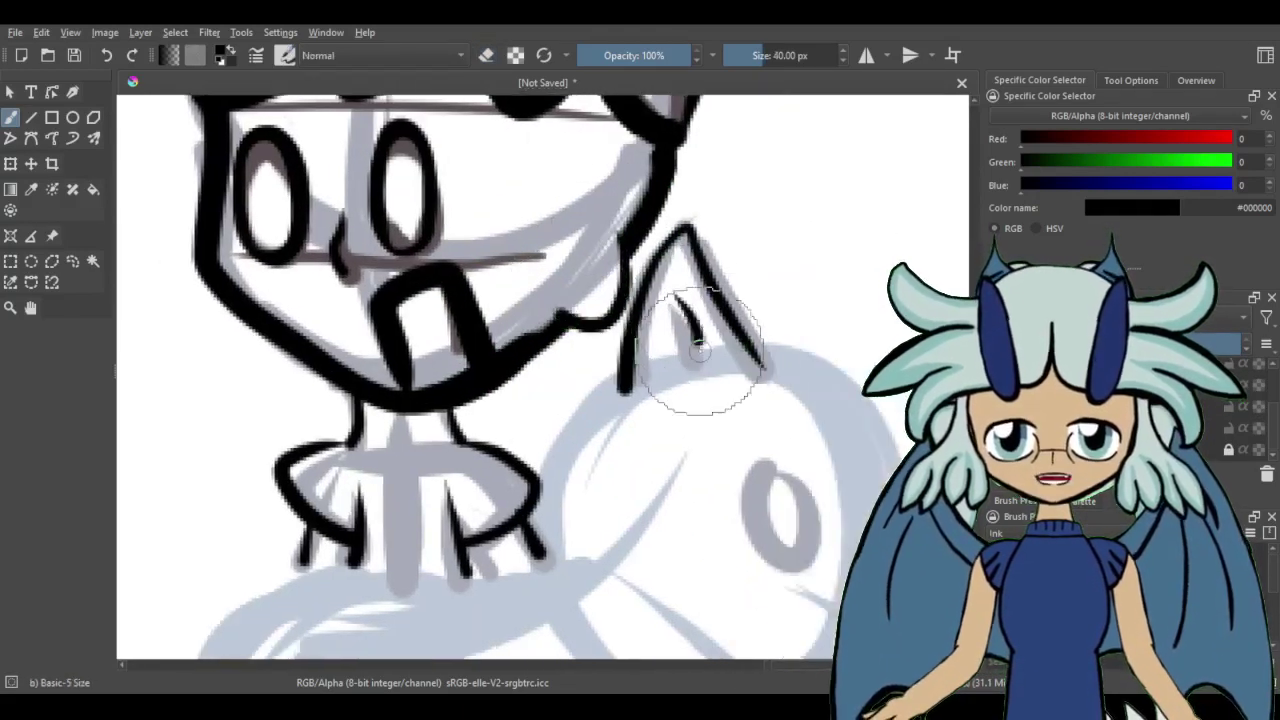
Ink the horse's forehead, muzzle, lower jaw, nostril and eye over the sketch
scroll(700, 350, "down", 5)
scroll(700, 350, "up", 5)
left_click_drag(776, 360, 860, 635)
scroll(818, 365, "down", 5)
scroll(818, 365, "up", 4)
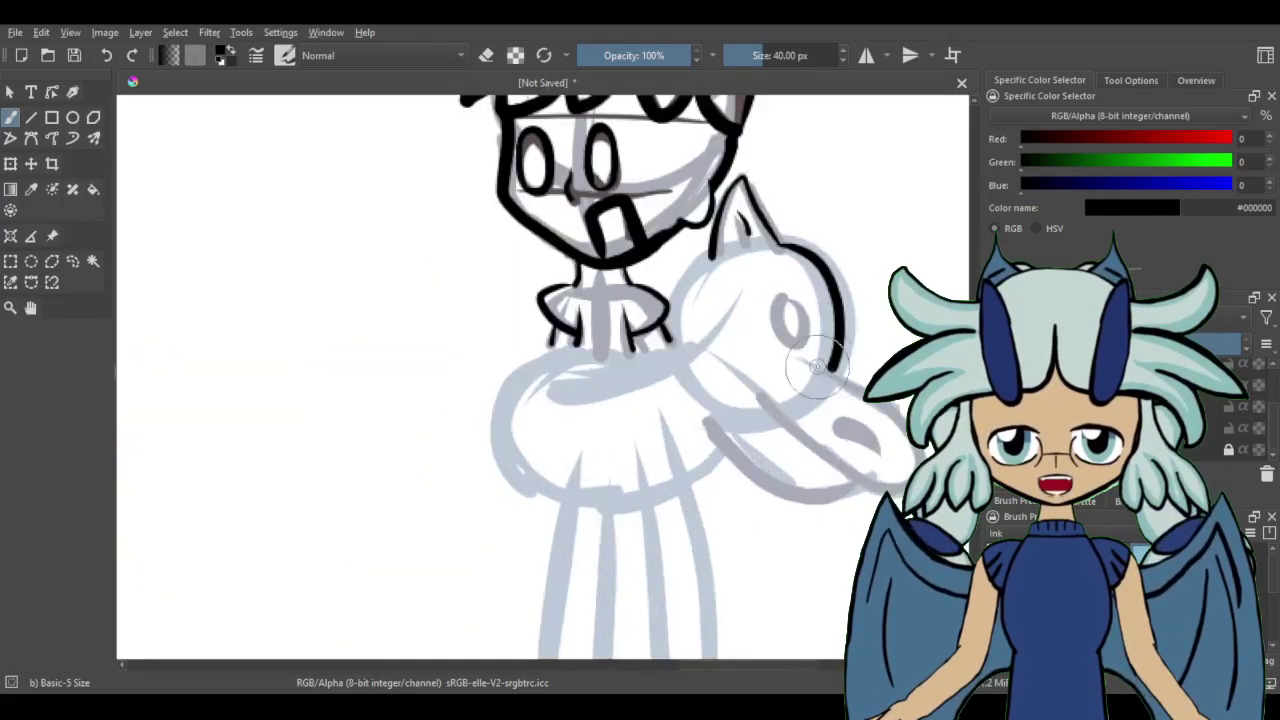
left_click_drag(830, 376, 900, 415)
left_click_drag(724, 440, 850, 505)
left_click_drag(770, 395, 800, 425)
left_click_drag(790, 288, 792, 336)
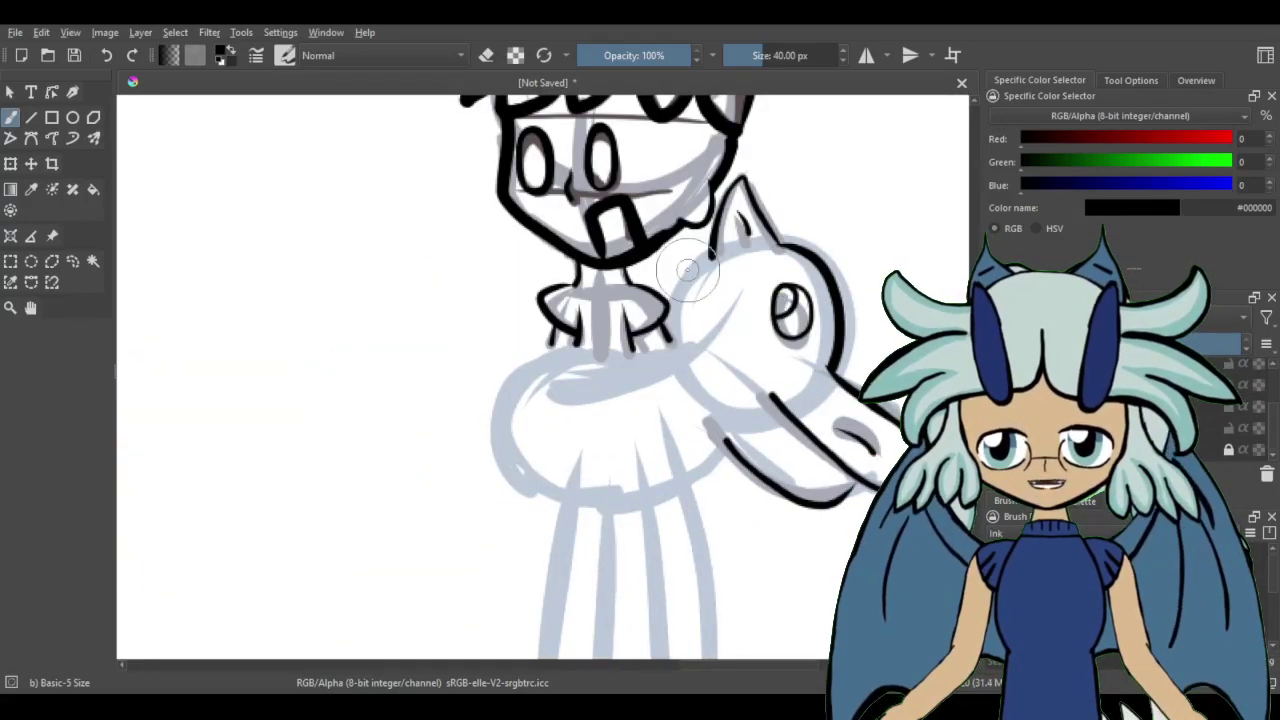
Ink the horse's neck and the back, rump and chest outline of its body
left_click_drag(712, 240, 648, 372)
left_click_drag(700, 322, 540, 495)
left_click_drag(727, 428, 662, 490)
Ink the horse's front and hind legs below the body
scroll(700, 277, "down", 4)
left_click_drag(700, 277, 712, 545)
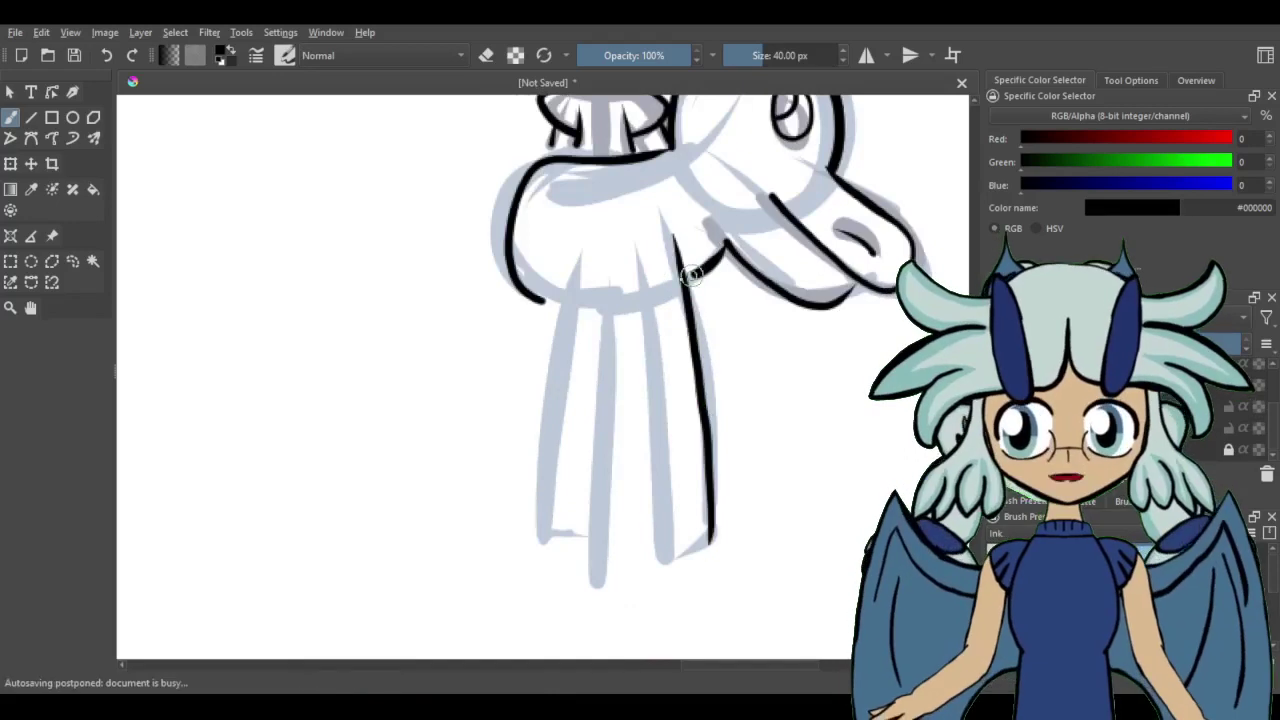
mouse_move(634, 240)
left_mouse_down()
mouse_move(712, 540)
mouse_move(590, 555)
left_mouse_up()
left_click_drag(560, 252, 597, 552)
key("ctrl+z")
left_click_drag(614, 294, 628, 535)
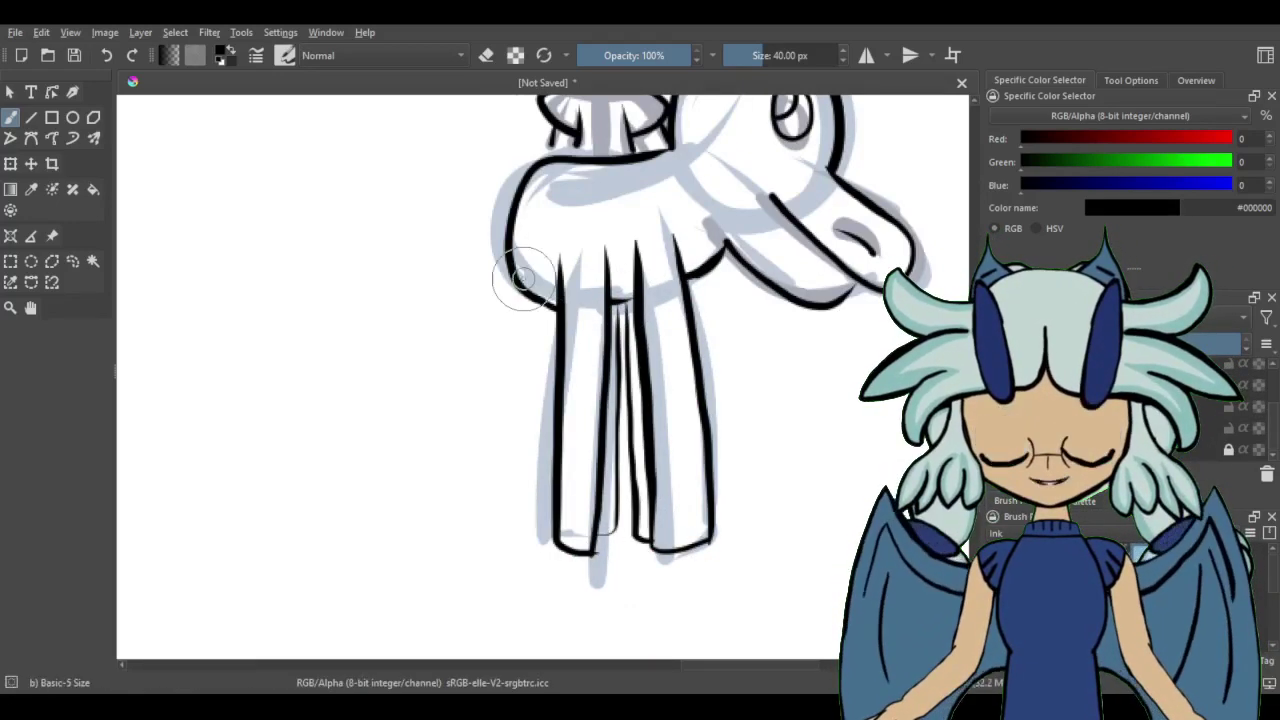
Draw a black question mark beside the second character's head and an exclamation mark beside the horse's head
scroll(522, 277, "up", 3)
scroll(600, 250, "right", 4)
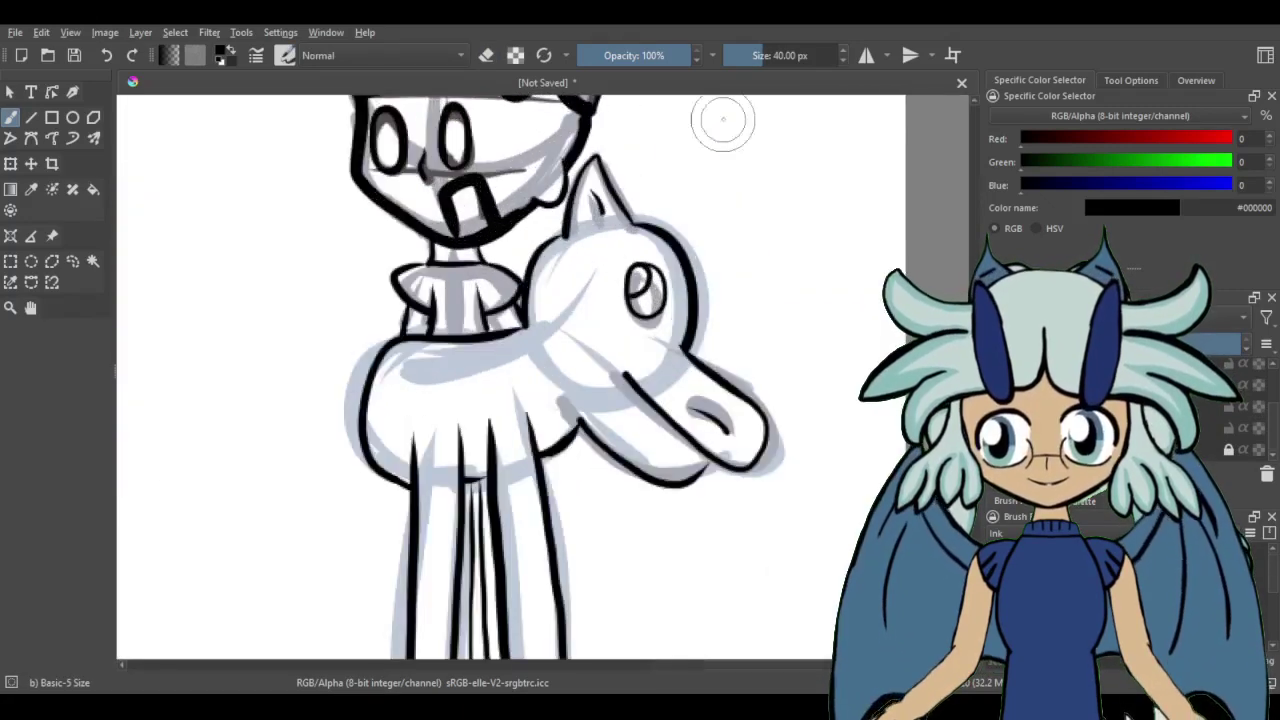
left_click_drag(722, 212, 756, 130)
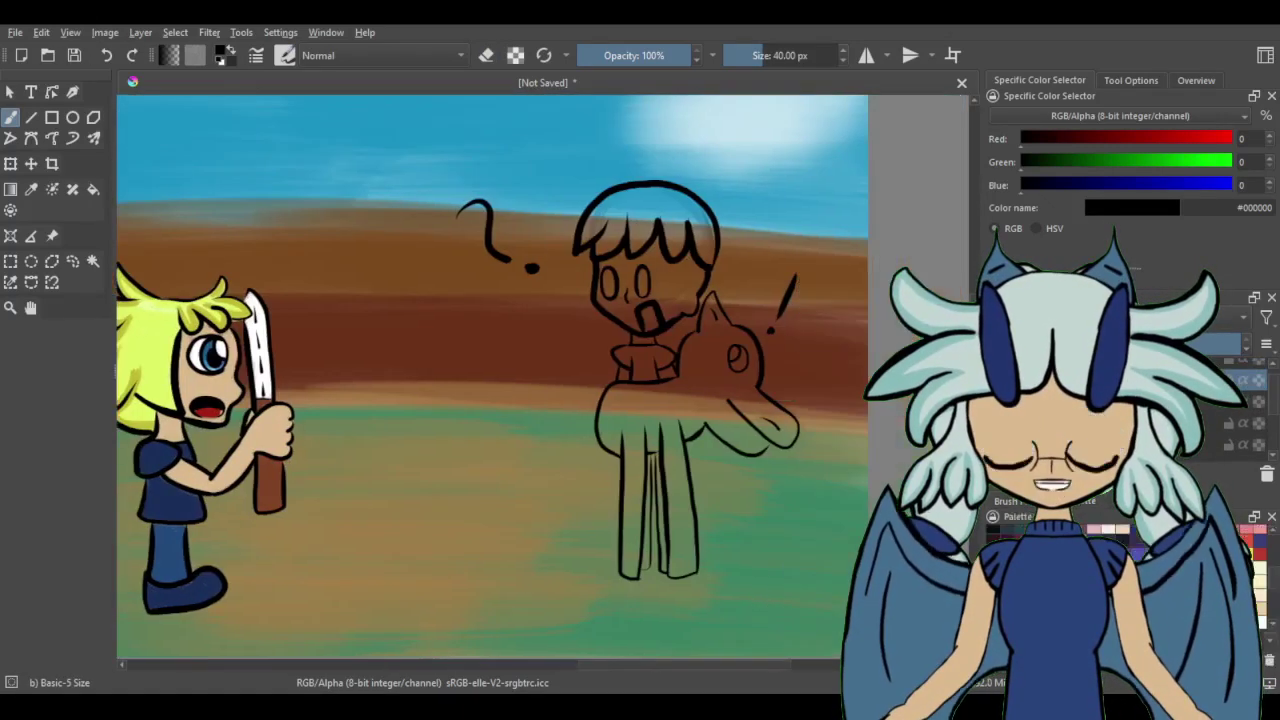
Colour the horse's head, body and legs dark brown with the Bristles-1 Details brush at 16 px
key("slash")
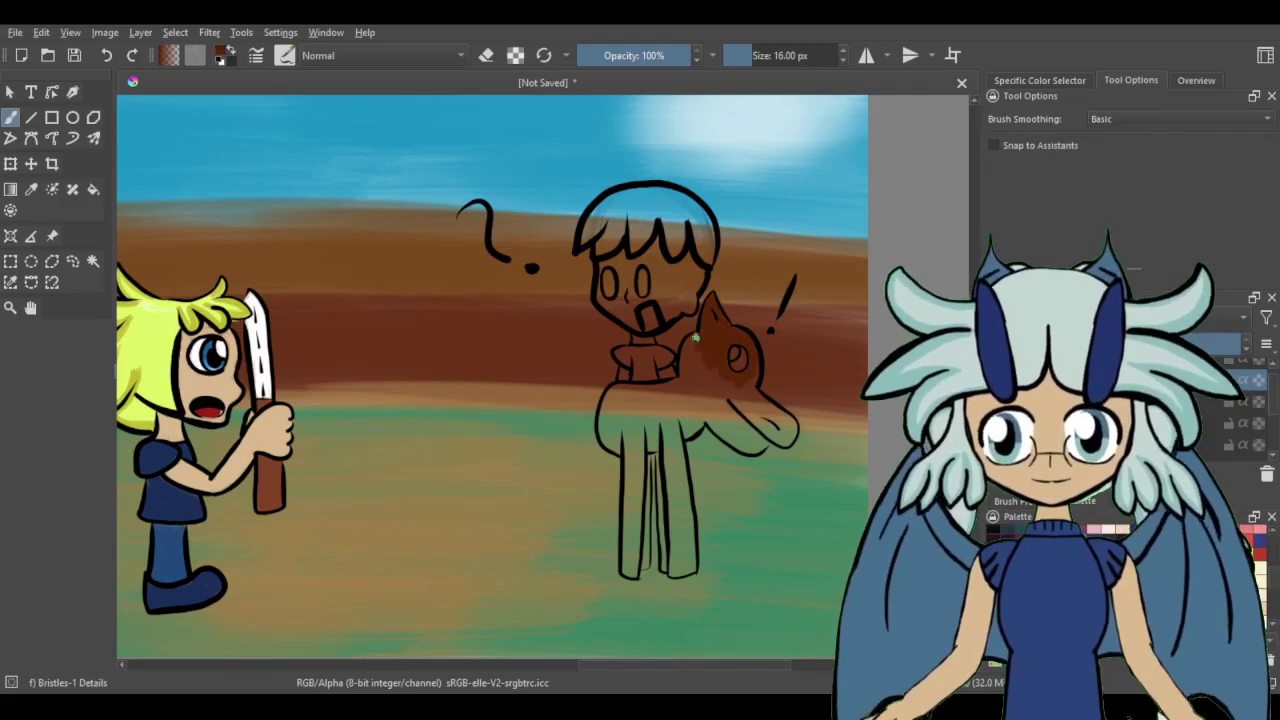
mouse_move(708, 320)
left_mouse_down()
mouse_move(790, 418)
mouse_move(720, 440)
mouse_move(688, 548)
left_mouse_up()
mouse_move(655, 483)
left_mouse_down()
mouse_move(640, 430)
mouse_move(630, 560)
mouse_move(628, 430)
mouse_move(622, 562)
mouse_move(640, 440)
mouse_move(650, 565)
mouse_move(668, 420)
mouse_move(685, 405)
left_mouse_up()
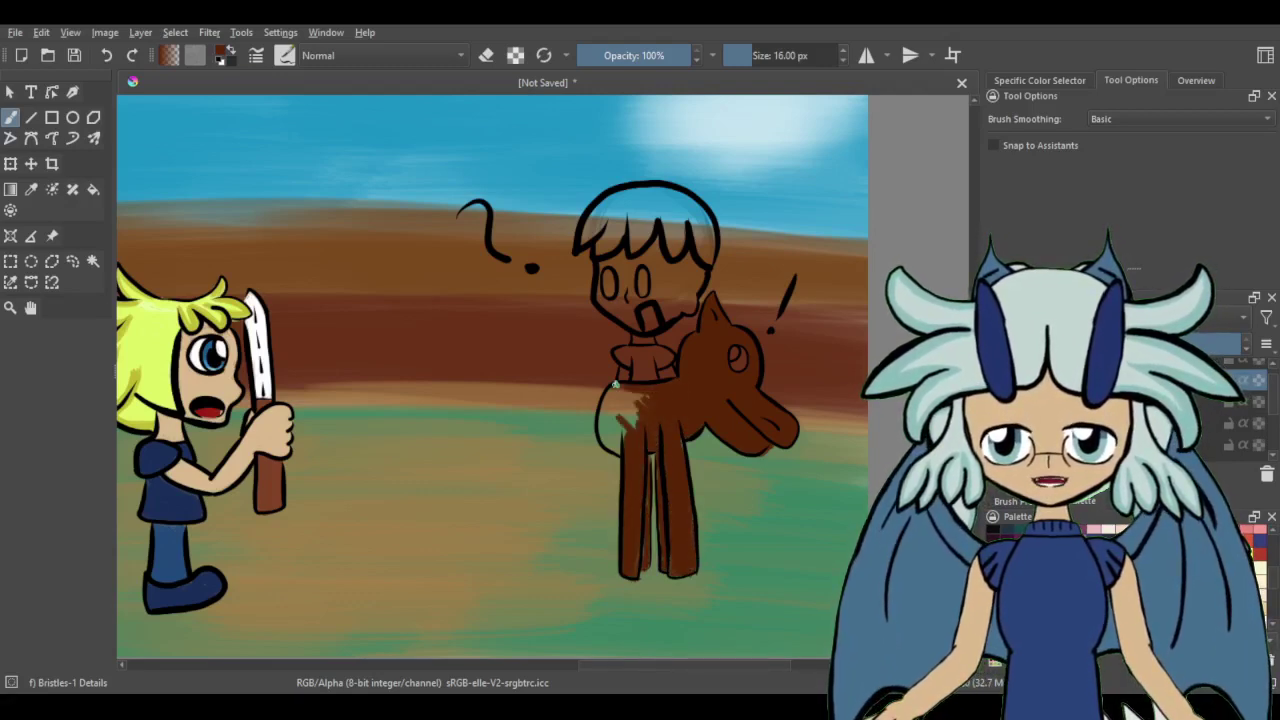
mouse_move(605, 455)
left_mouse_down()
mouse_move(615, 415)
mouse_move(650, 395)
left_mouse_up()
Paint the second character's hair teal, with a darker shade over the crown
scroll(492, 380, "up", 2)
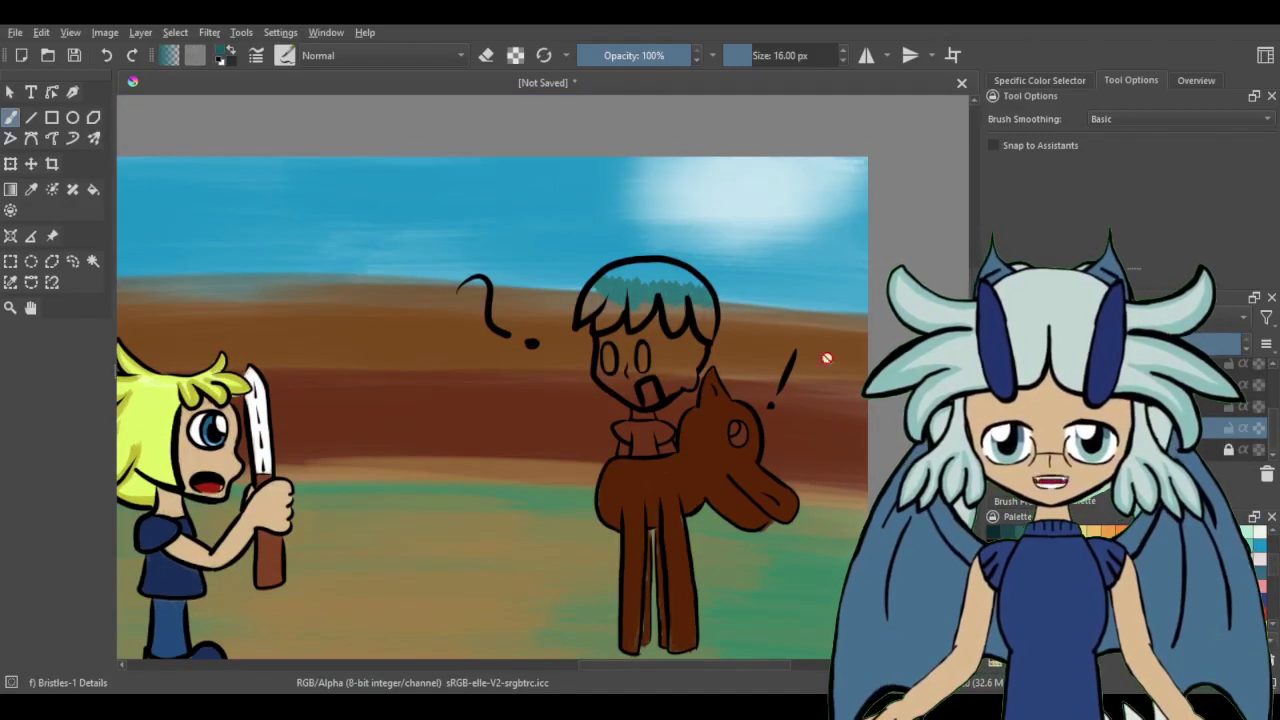
mouse_move(715, 311)
left_mouse_down()
mouse_move(673, 333)
mouse_move(630, 309)
mouse_move(604, 326)
mouse_move(590, 292)
left_mouse_up()
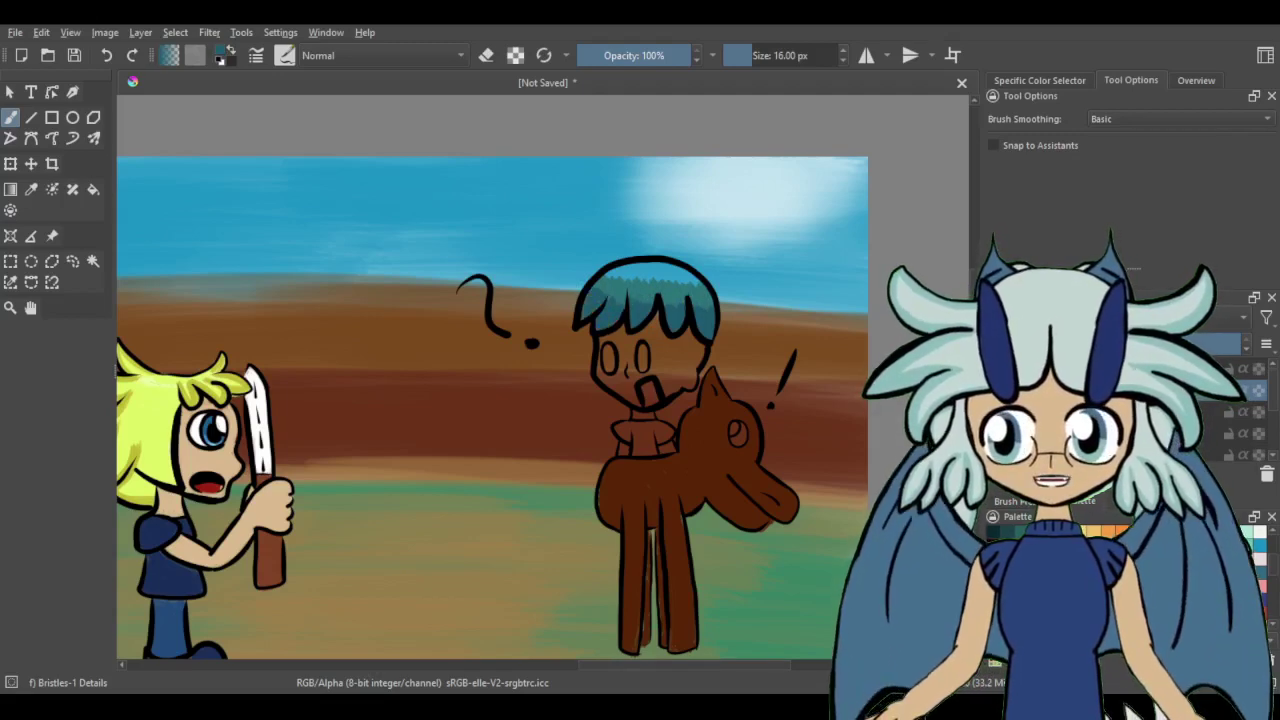
mouse_move(698, 278)
left_mouse_down()
mouse_move(645, 277)
mouse_move(608, 272)
left_mouse_up()
Fill the second character's eyes and mouth with white and colour the horse's eye orange-red (#ff6524)
left_click(1040, 80)
left_click(1258, 530)
left_click_drag(605, 340, 650, 402)
left_click(1258, 543)
left_click(738, 432)
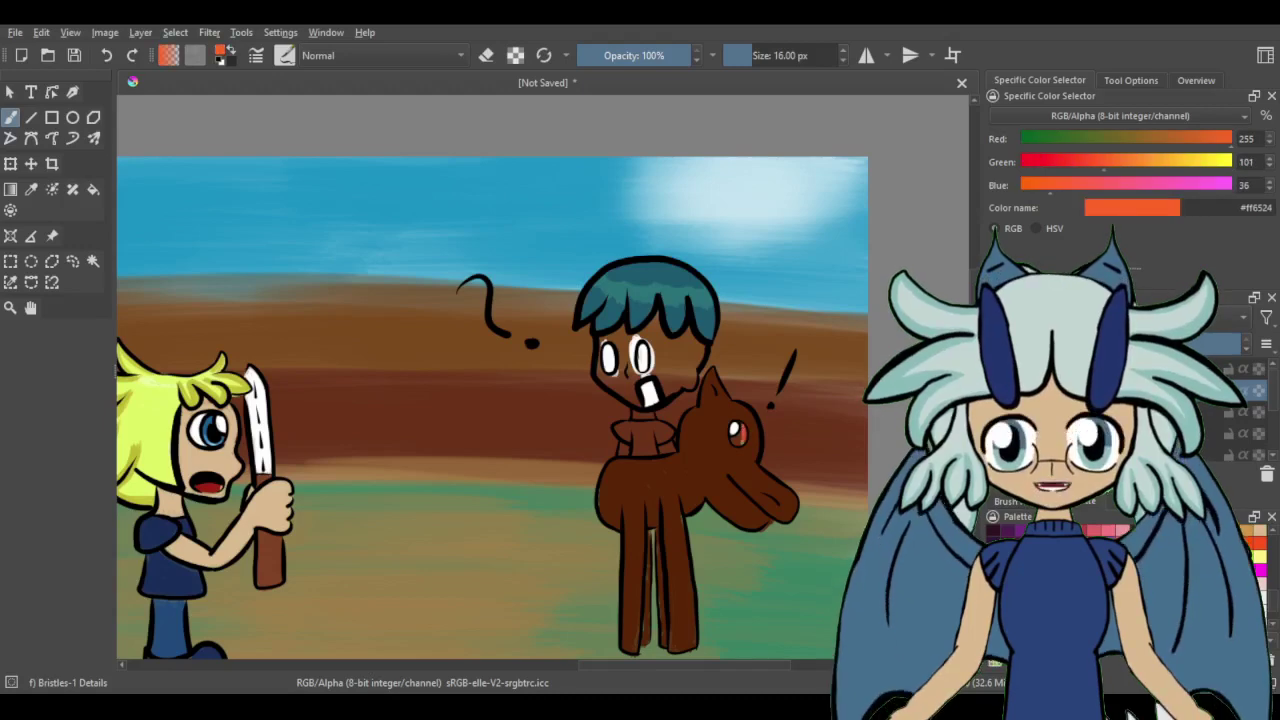
Colour the second character's shirt and sleeves teal (#33717e)
left_click(1258, 553)
mouse_move(652, 406)
left_mouse_down()
mouse_move(666, 418)
mouse_move(660, 450)
left_mouse_up()
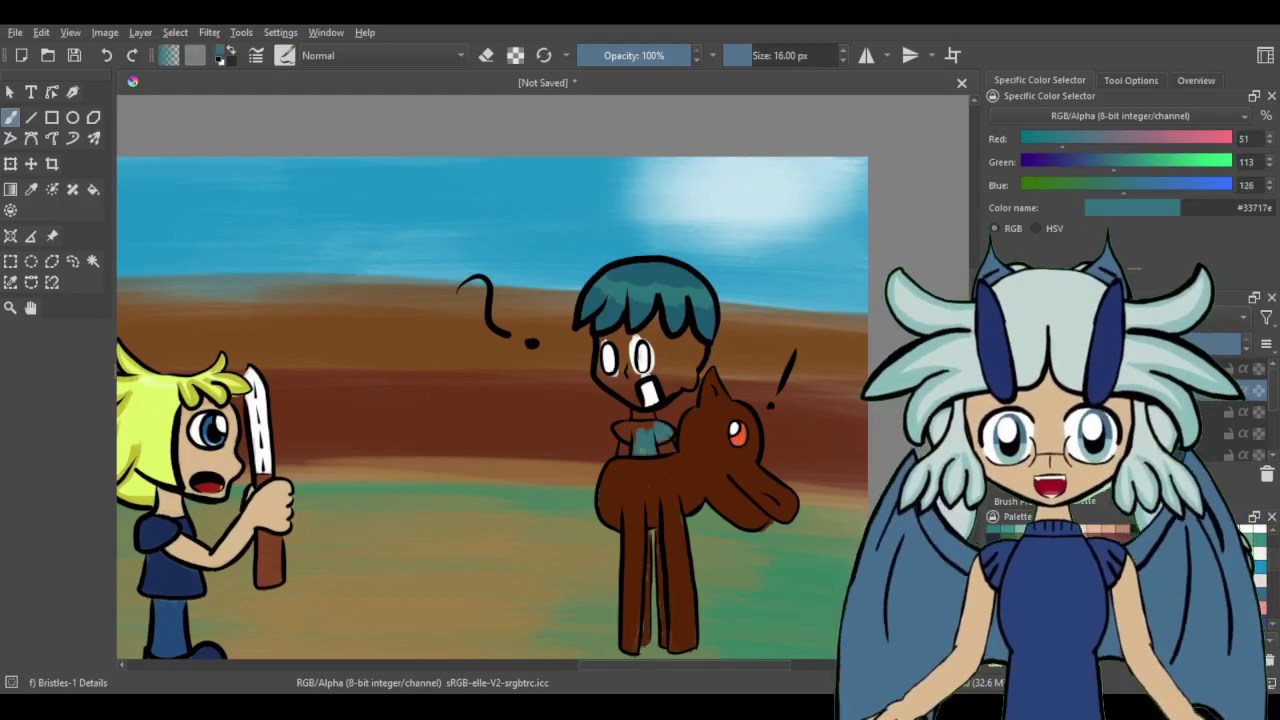
left_click(670, 452, "ctrl")
Shade the second character's hair with dark blue (#172f47) strands and fill the skin with light tan (#daba8f)
left_click(708, 300, "ctrl")
mouse_move(710, 285)
left_mouse_down()
mouse_move(678, 326)
mouse_move(633, 322)
mouse_move(625, 283)
mouse_move(605, 312)
left_mouse_up()
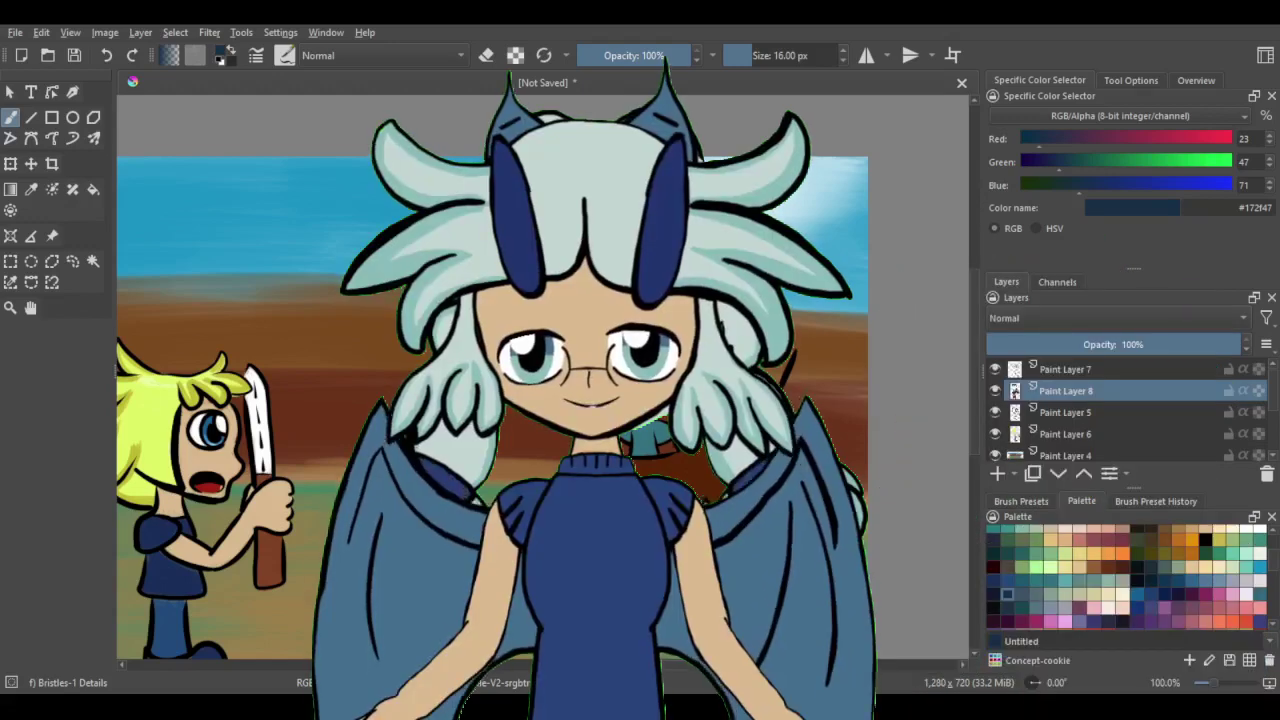
left_click(612, 340, "ctrl")
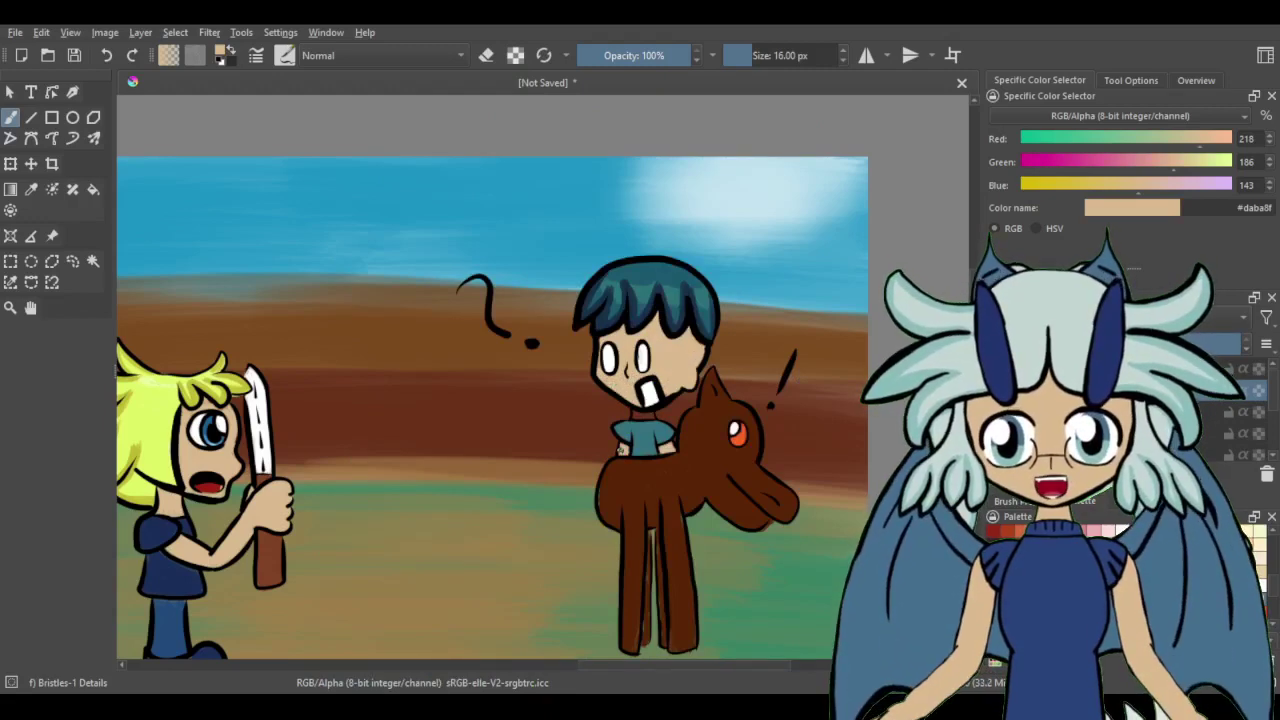
Draw a black winged S signature in the panel's lower-left grass using the 40 px Basic-5 Size brush with Stabilizer smoothing
scroll(647, 415, "down", 3)
scroll(538, 453, "up", 4)
key("d")
left_click(1131, 80)
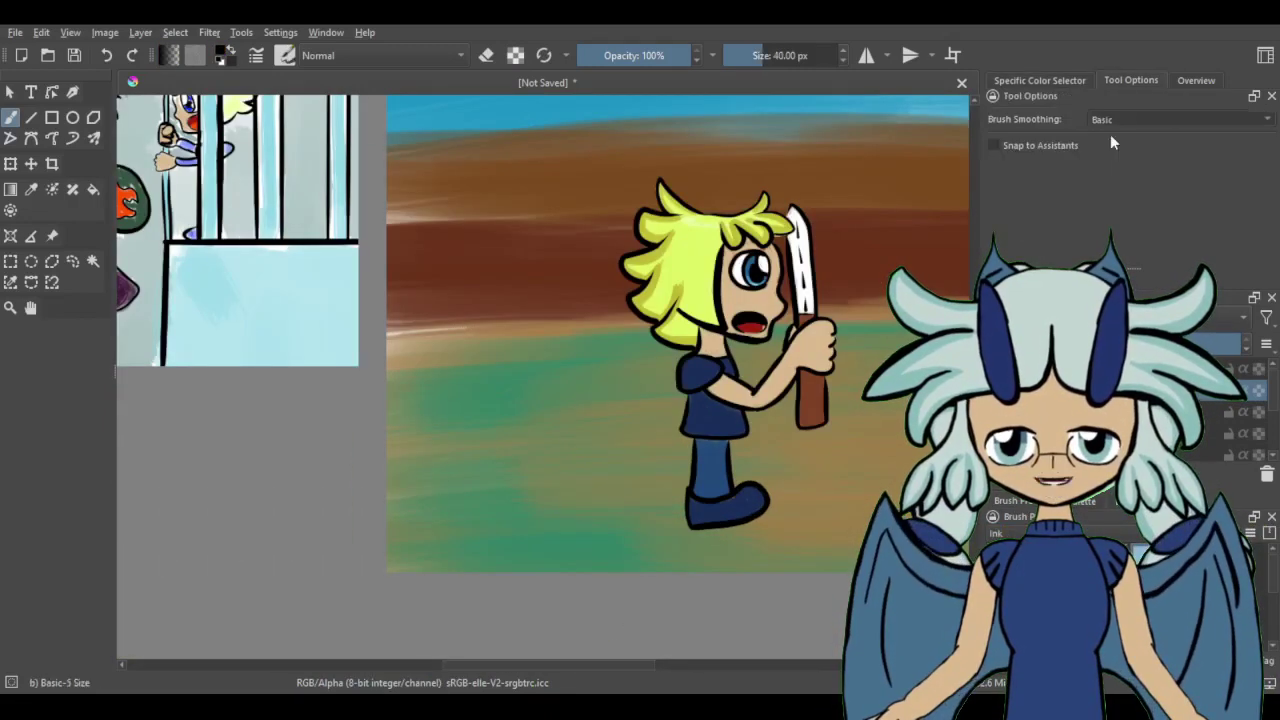
scroll(538, 453, "up", 2)
scroll(493, 527, "down", 1)
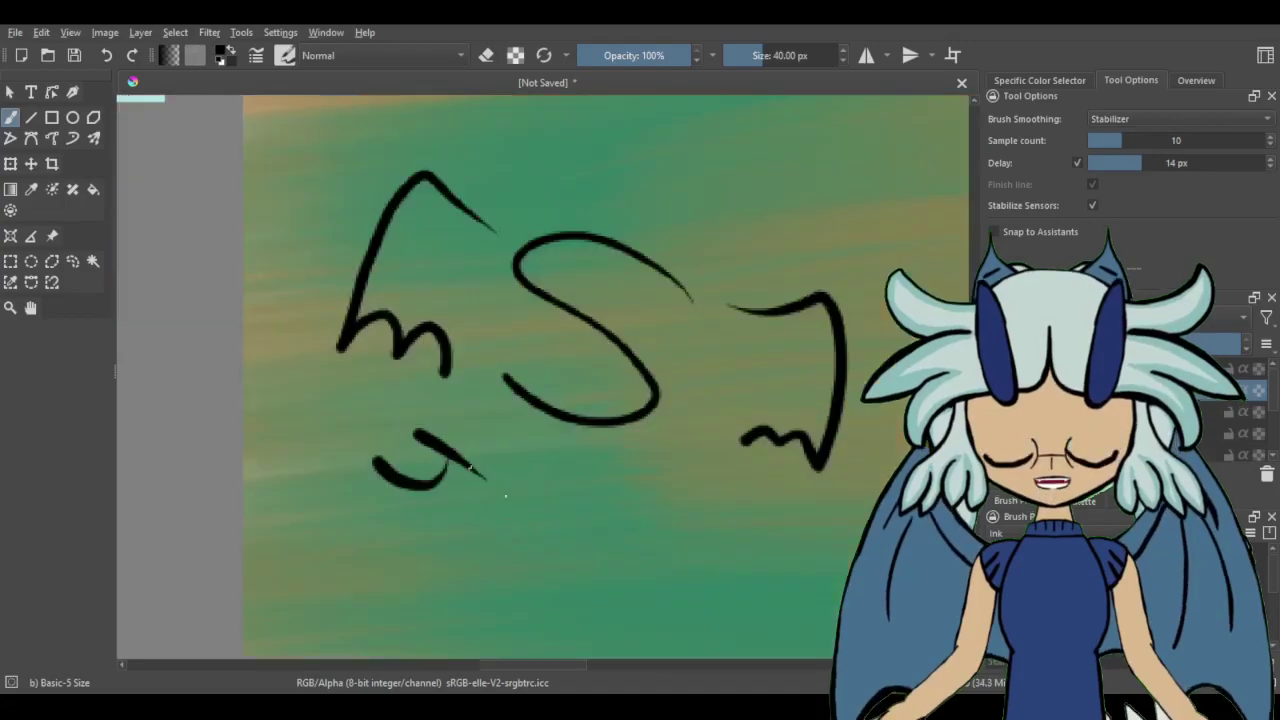
Handwrite the date "June 2023" in black below the signature
left_click_drag(460, 500, 650, 520)
left_click_drag(345, 570, 455, 600)
left_click_drag(390, 575, 420, 600)
scroll(538, 600, "down", 3)
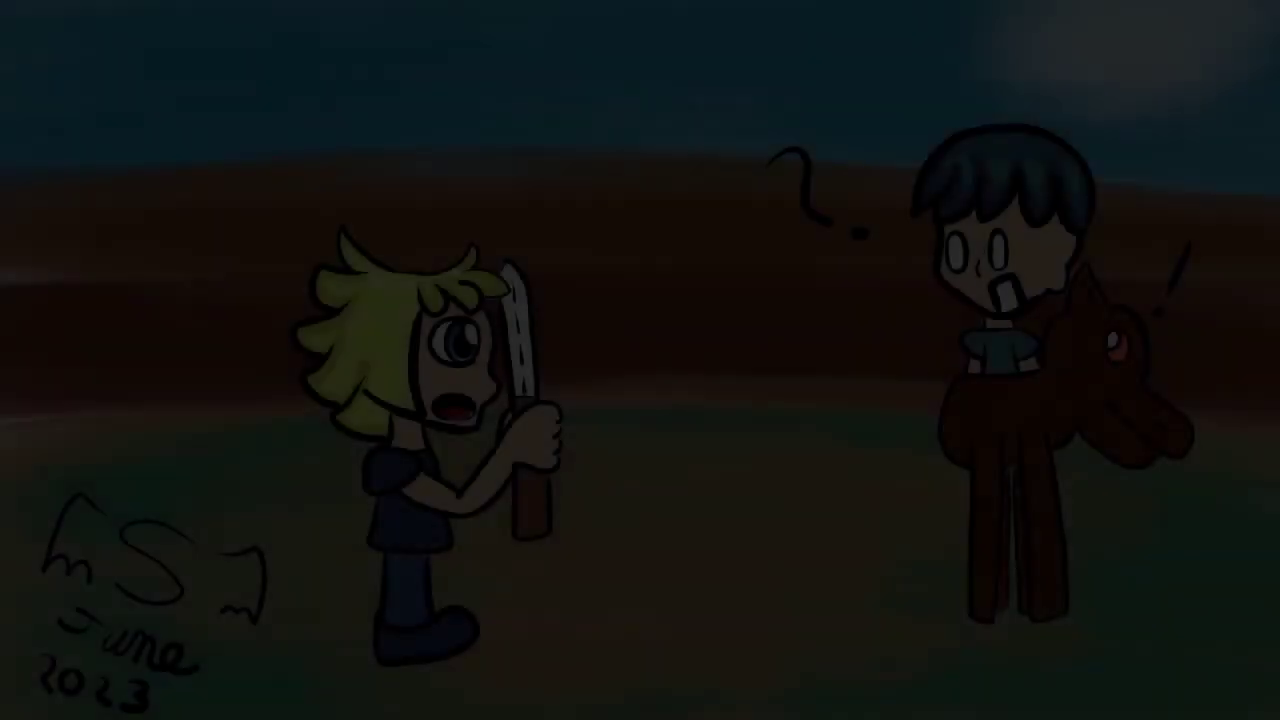